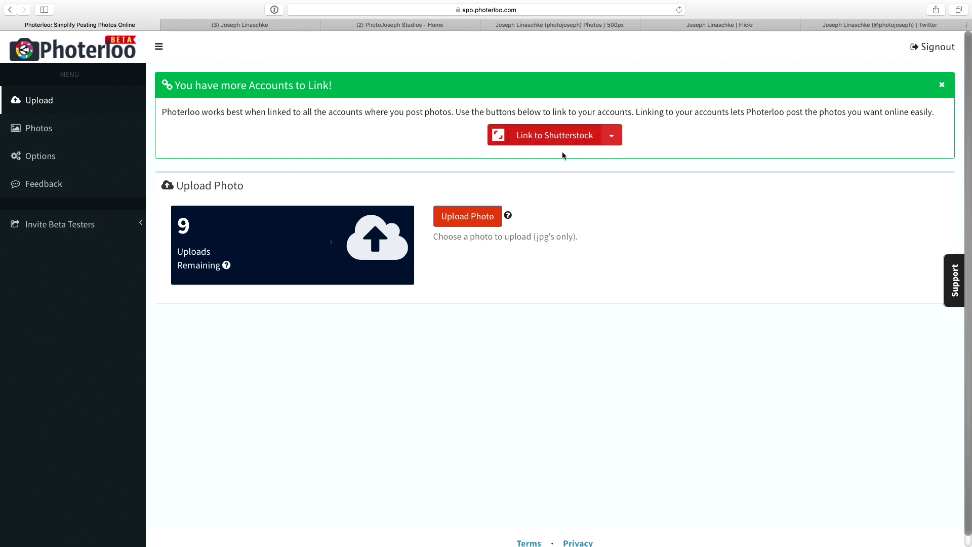
Review the post footer in the account options and the help note on remaining uploads.
left_click(29, 161)
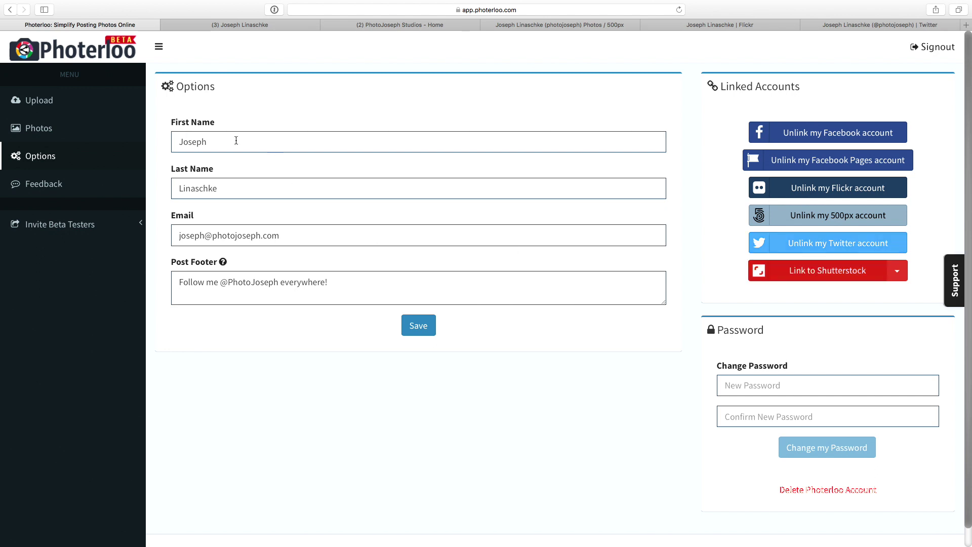
left_click(381, 281)
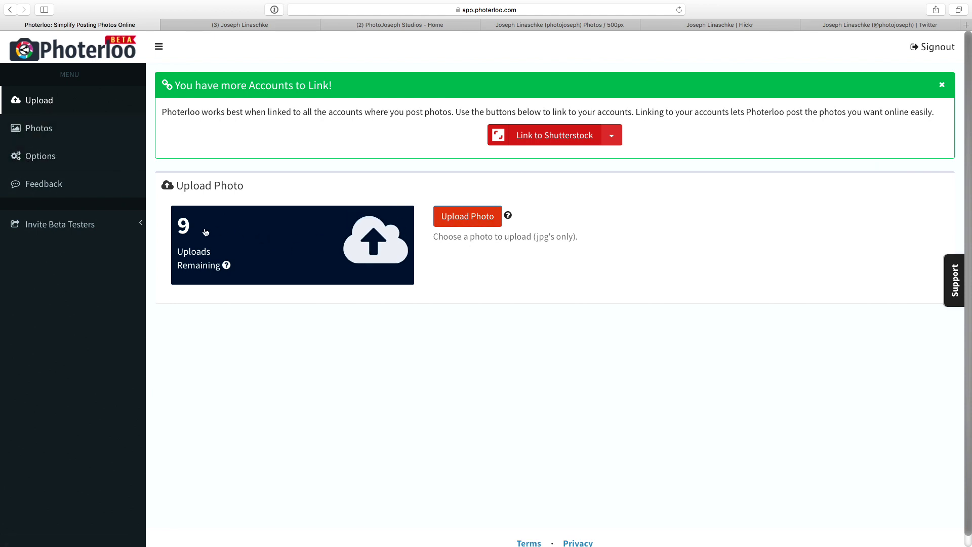
mouse_move(227, 266)
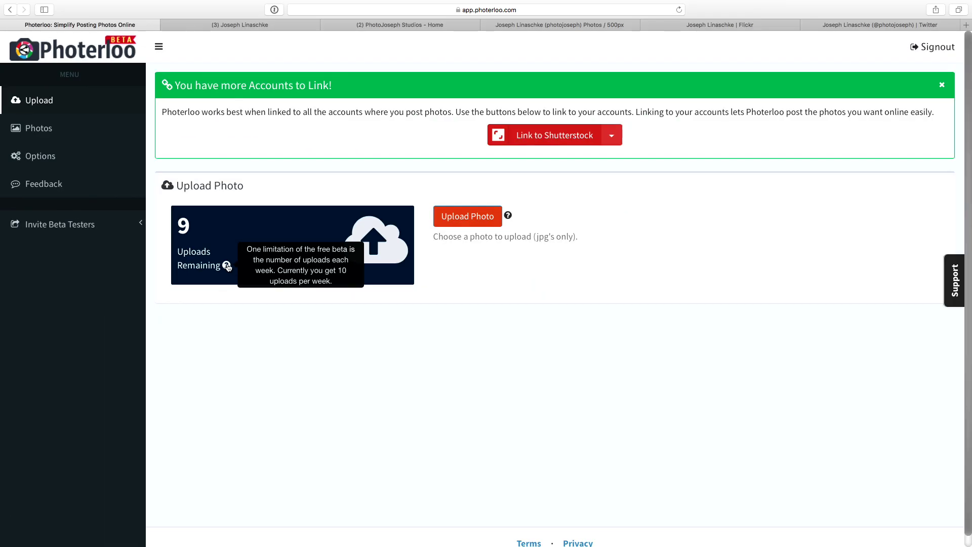
Upload the 6.7 MB Oaxaca-20170120_084557 JPEG from the Desktop folder.
left_click(470, 220)
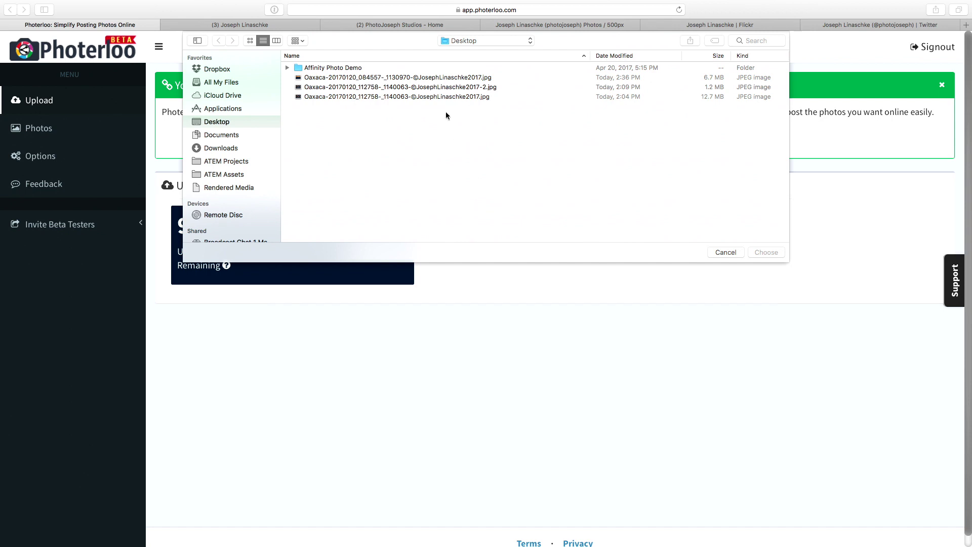
left_click(426, 78)
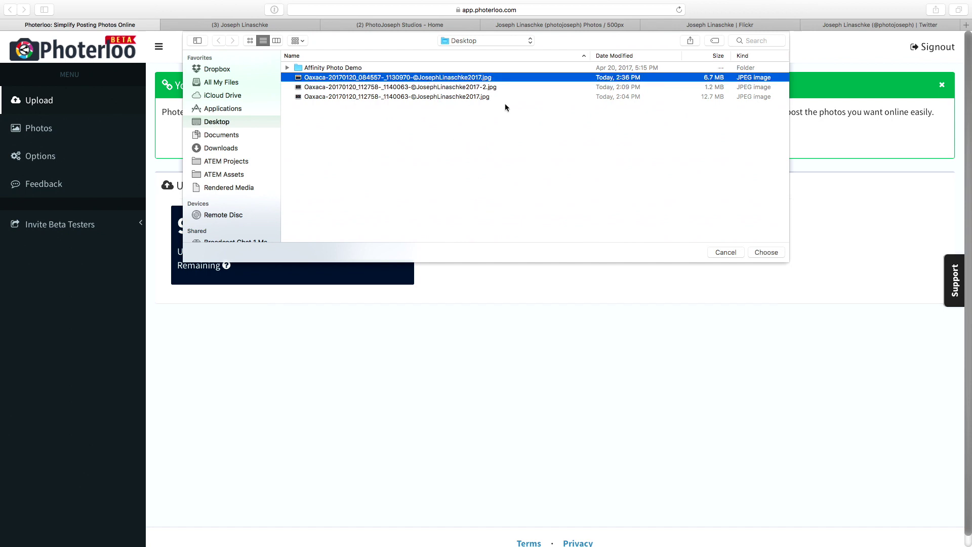
left_click(769, 252)
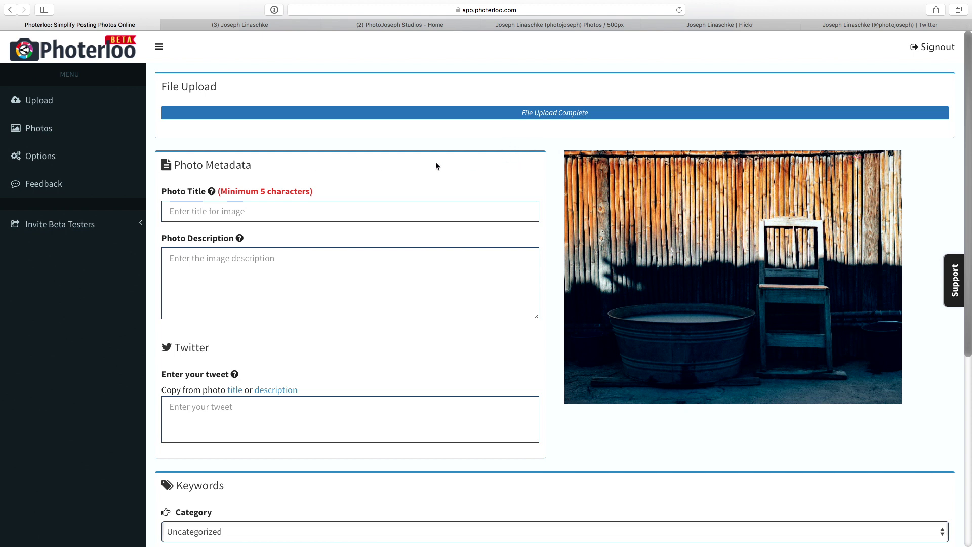
Title the uploaded photo "Washing tub and chair in Oaxaca, Mexico".
scroll(276, 338, "down", 5)
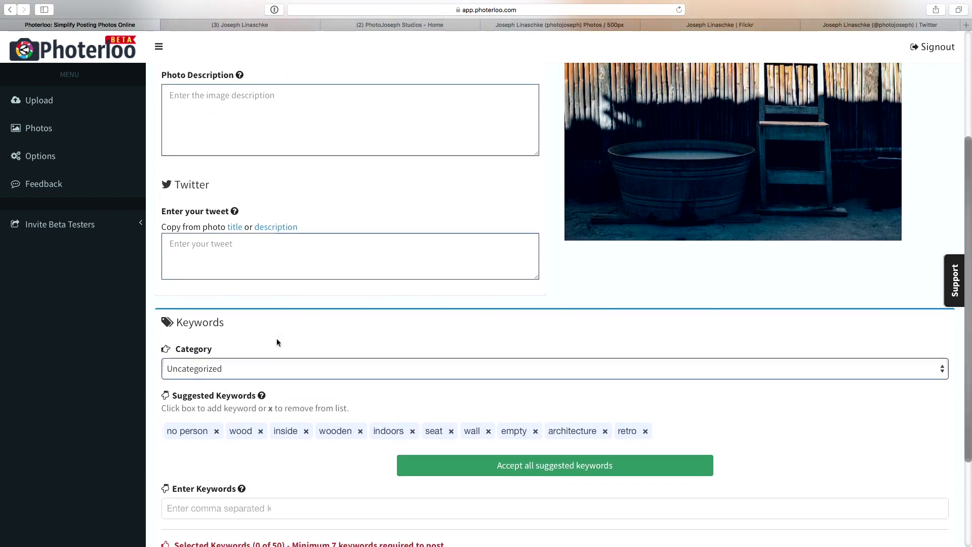
scroll(277, 338, "up", 5)
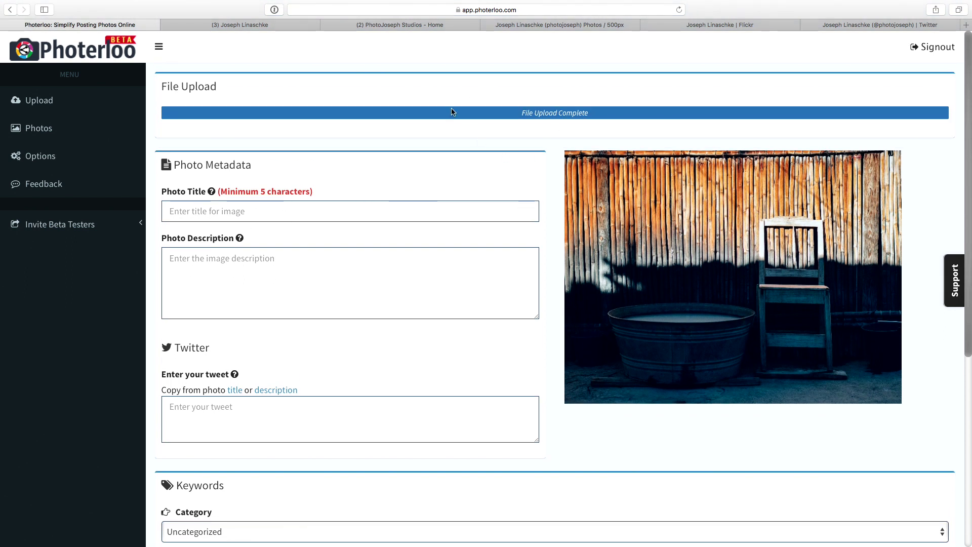
left_click(240, 211)
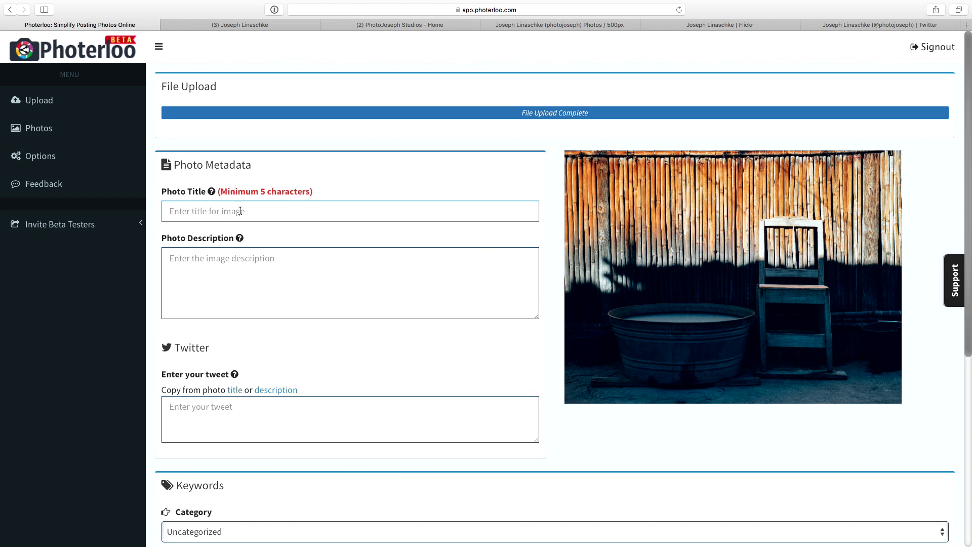
mouse_move(213, 193)
type("Washing tub and ")
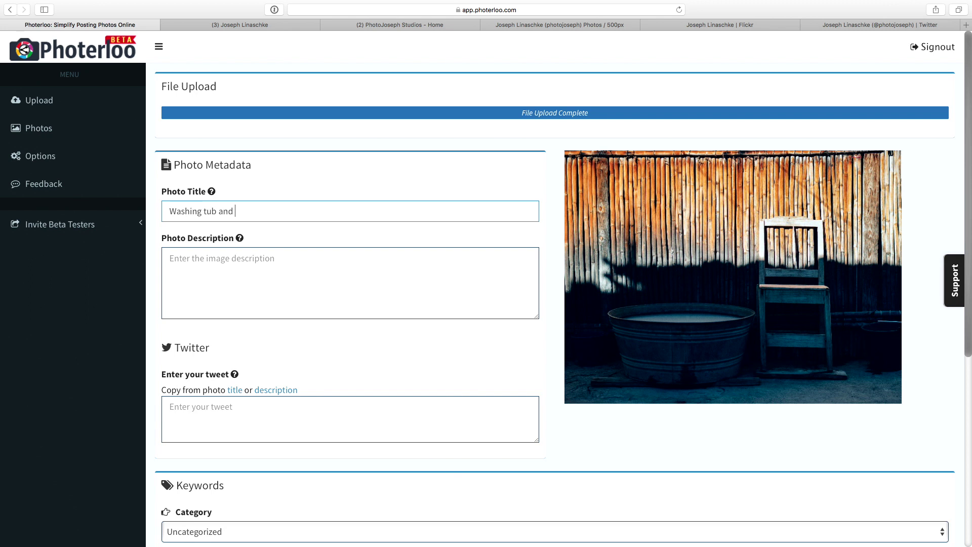
type("chair in Oaxaca, Mexico")
Begin the photo description with "This photo of a washing tub and chair against a bamboo wall was made in Oaxaca Mexico in January, 2017 while on the".
key("Tab")
type("This photo of ")
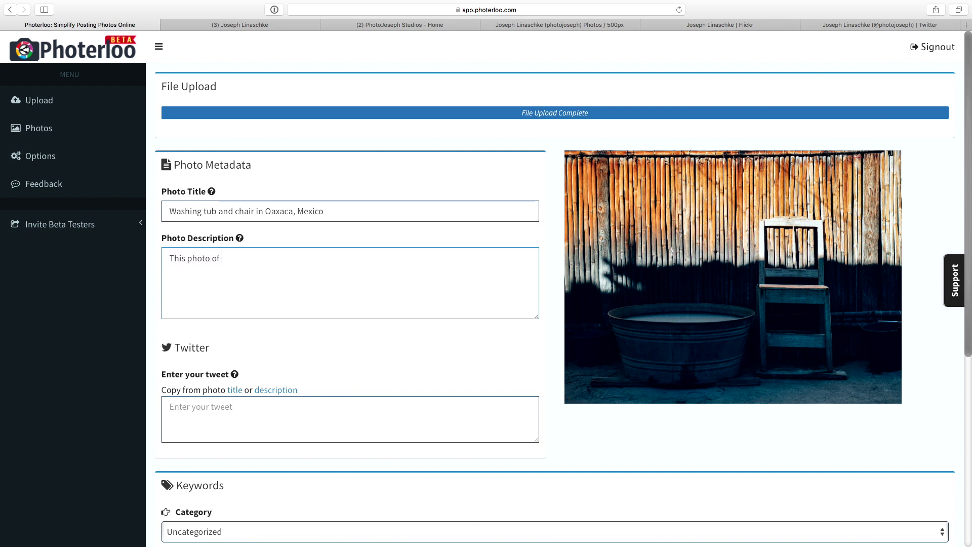
type("a washing tub and chair against a bamooo wall was made in Oaxaxc")
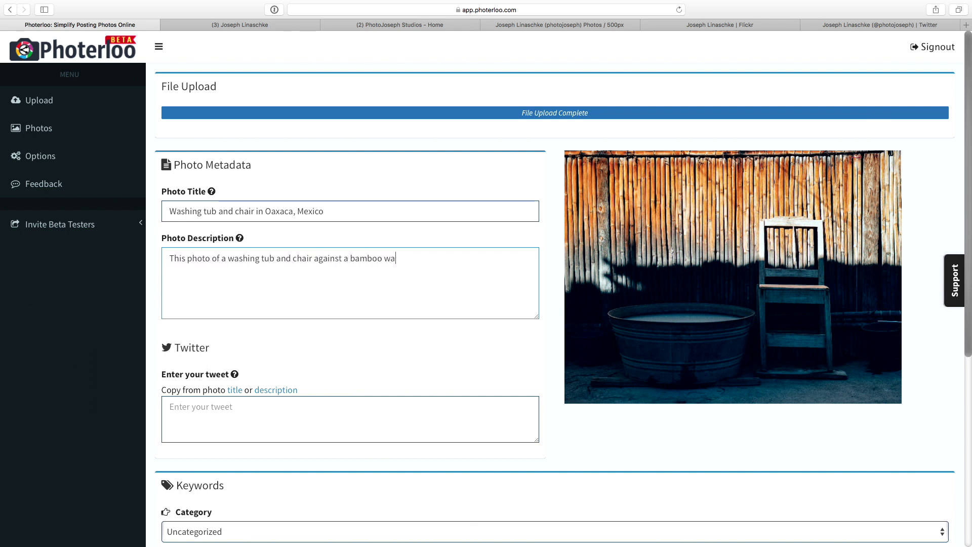
key("BackSpace")
key("BackSpace")
type("ca Mexico in January, 2017 while on the workshop")
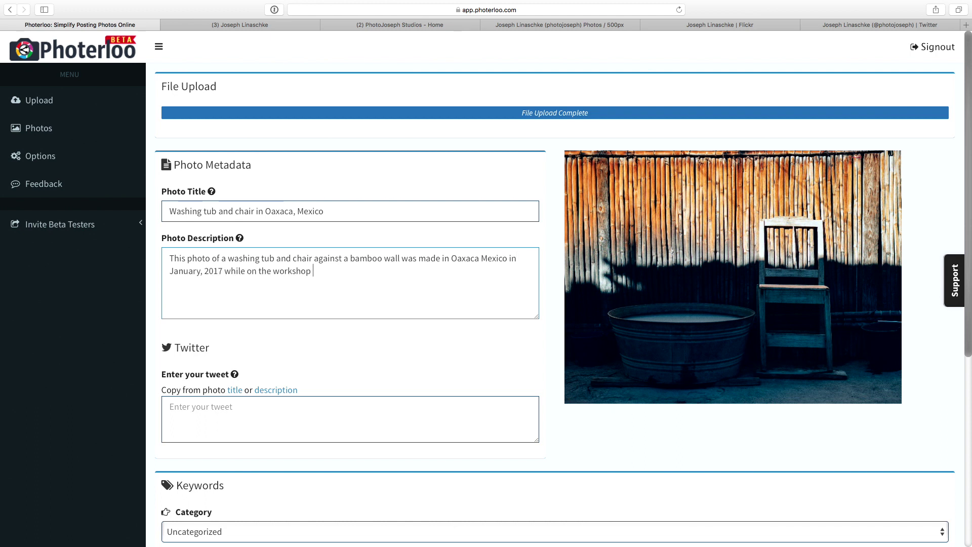
Finish the description with the Oaxacan Light Tour Workshop, its two hosts, and "To learn more about the next workshop, go to PhotoJoseph.com/workshops!".
key("alt+BackSpace")
type("Oaxacan Light Tour Workshop with Eric Mindling and myself, Photo")
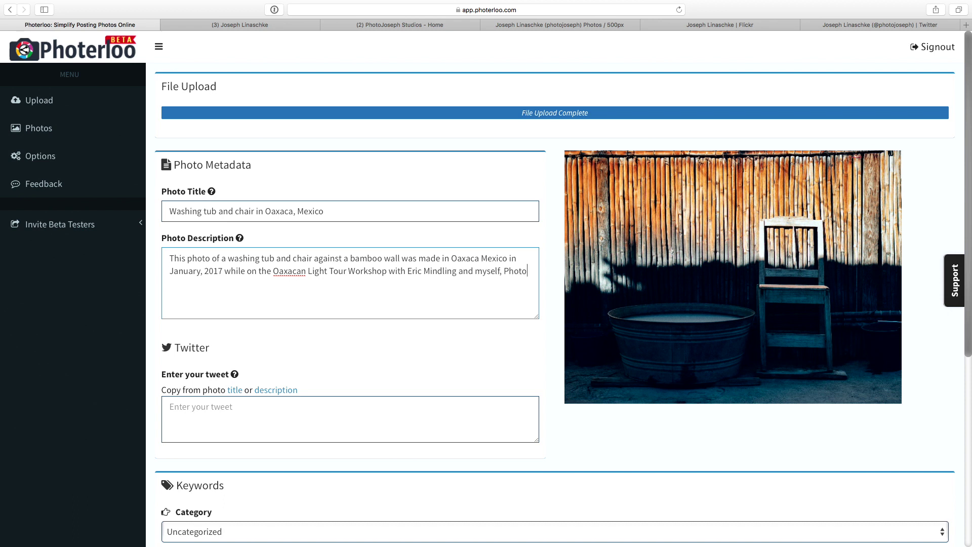
type("Joseph. To learn more about the next workshop, go to PhotoJoseph.com/works")
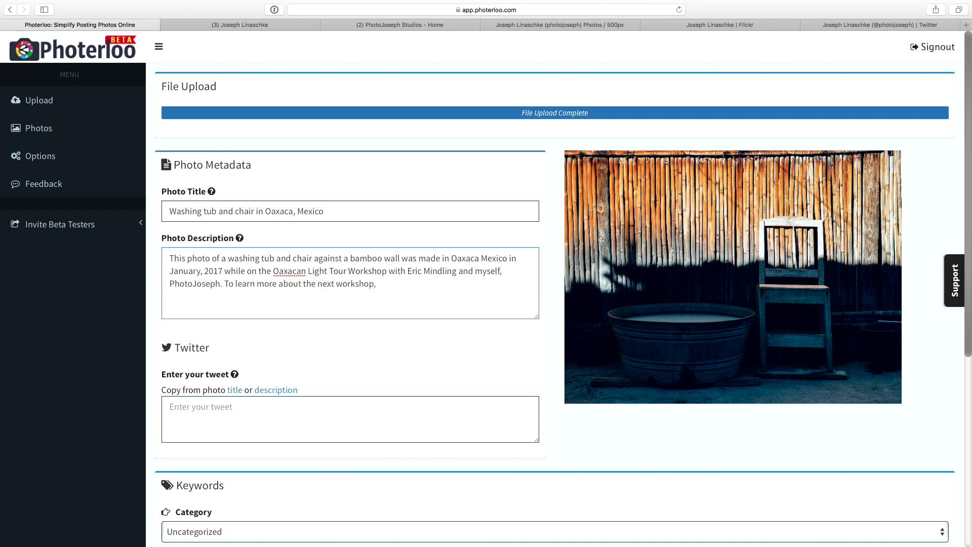
type("hops")
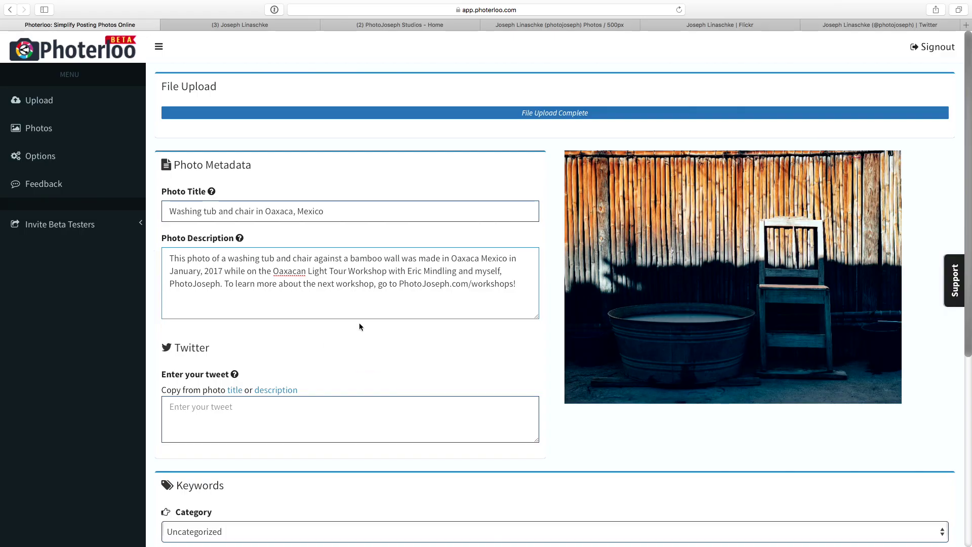
scroll(359, 323, "down", 3)
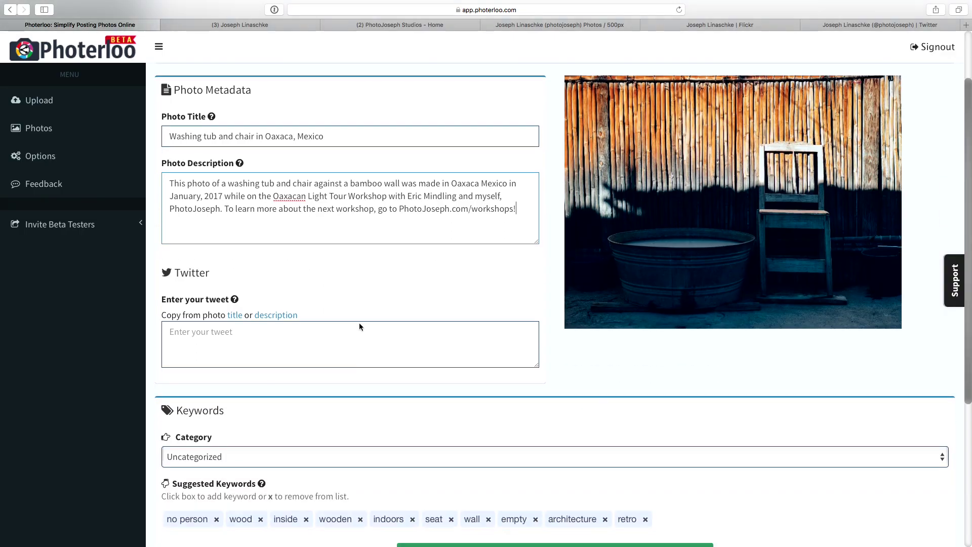
mouse_move(235, 300)
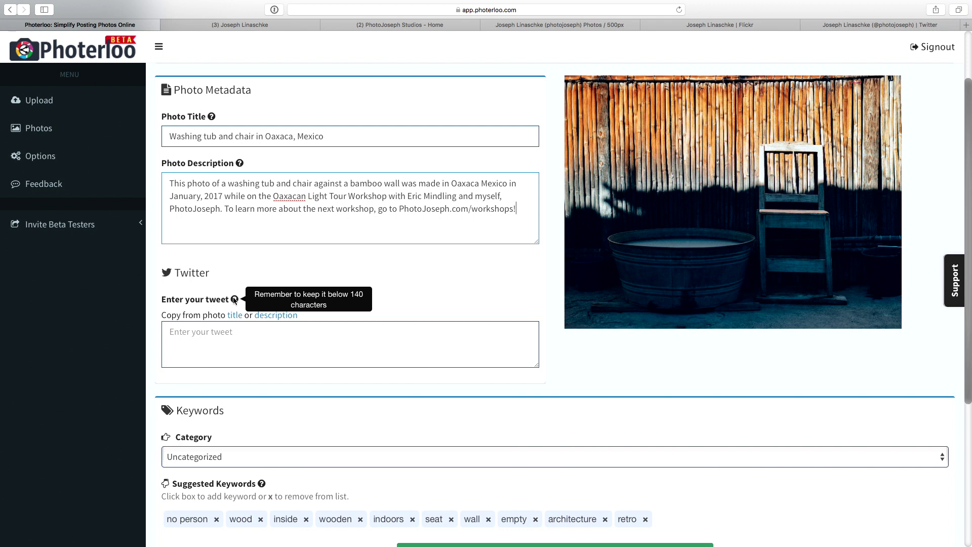
triple_click(292, 209)
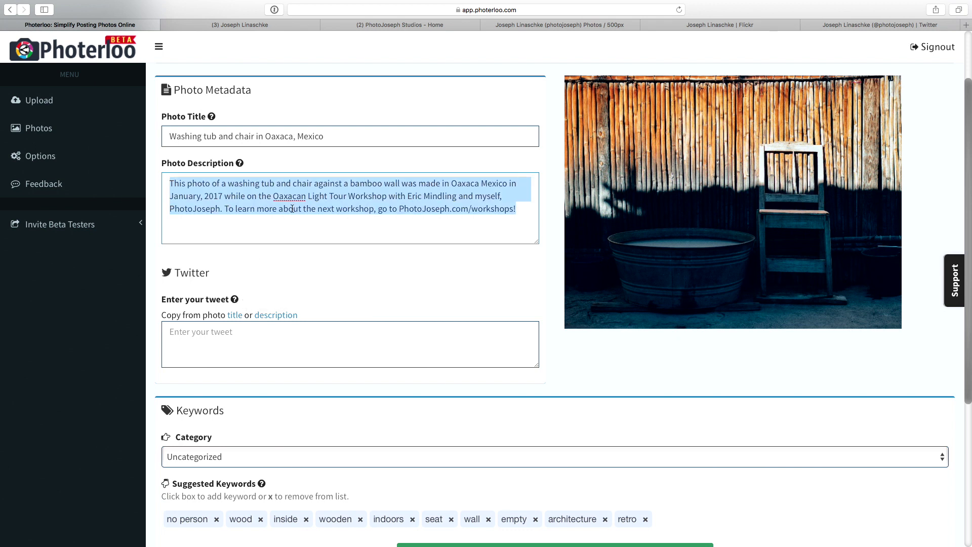
left_click(344, 352)
type("This photo of a washing tub and chair against a bamboo wall was made in Oaxaca Mexico in January, 2017 while on the Oaxacan Light Tour Workshop with Eric Mindling and myself, PhotoJoseph. To learn mor")
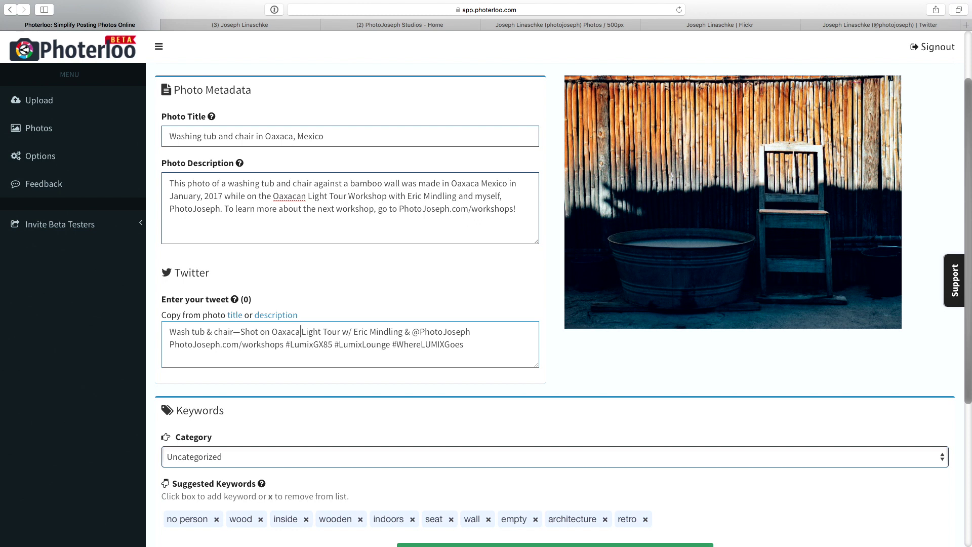
Set the photo's category to Urban Exploration.
scroll(359, 357, "down", 5)
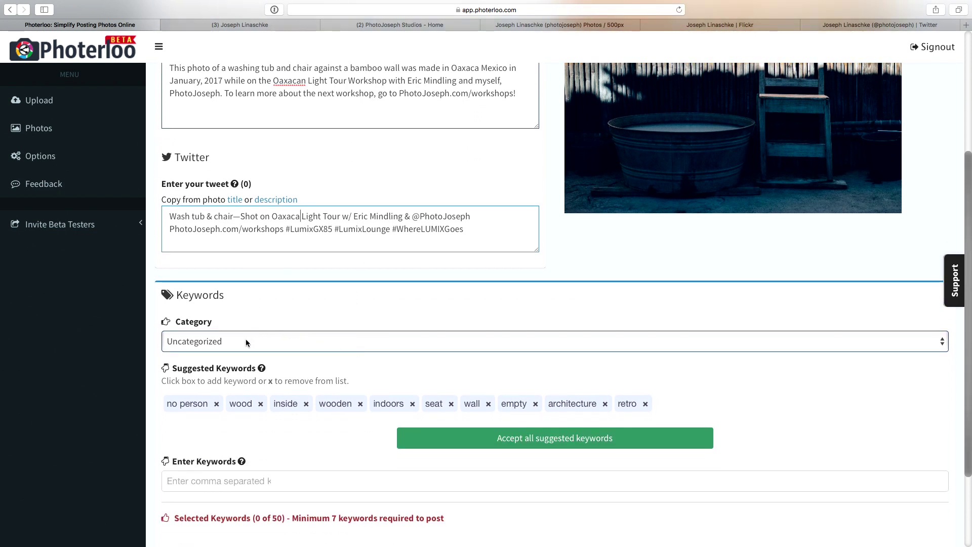
left_click(246, 342)
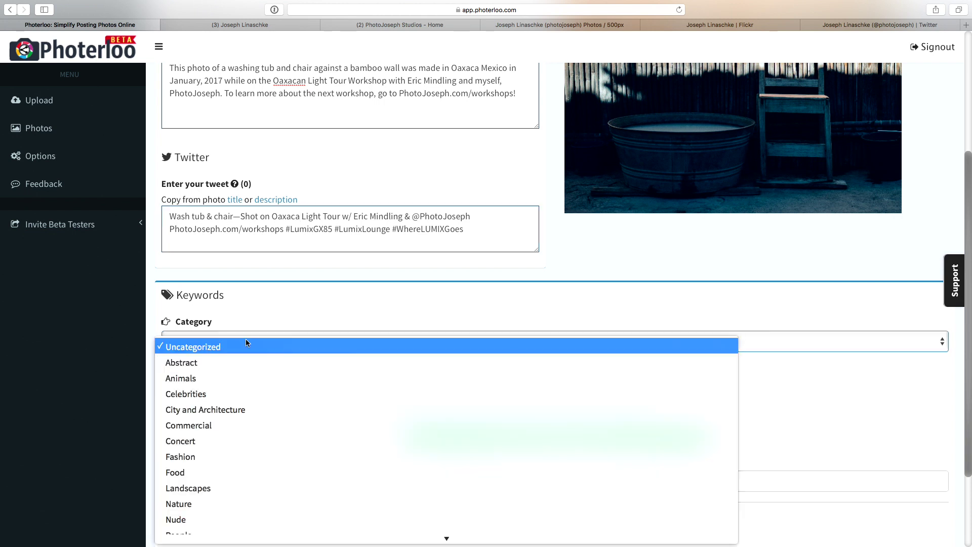
scroll(263, 380, "down", 5)
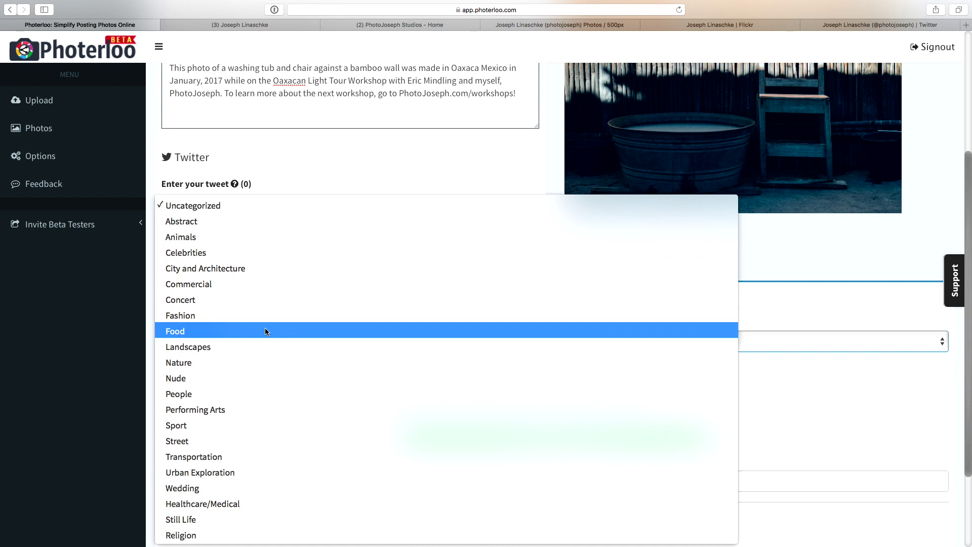
left_click(250, 473)
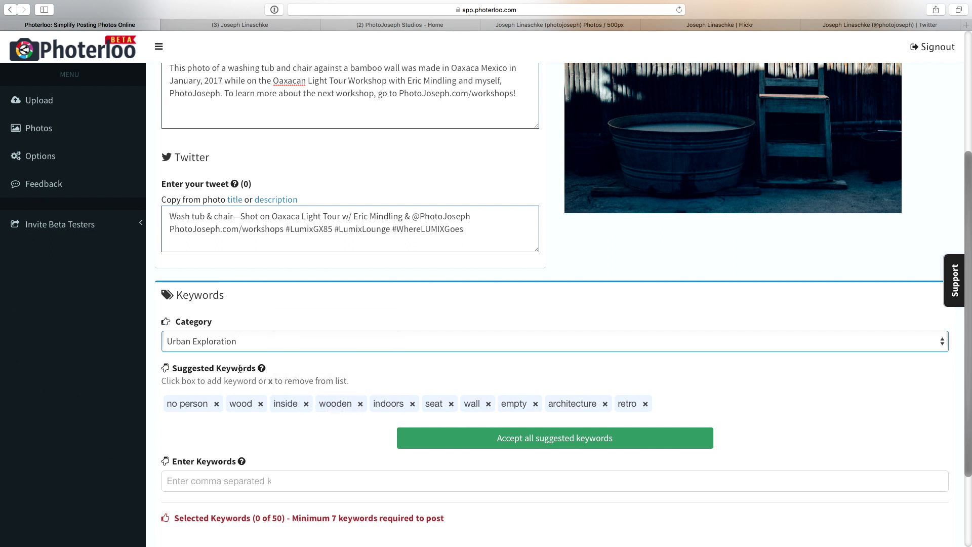
Add the suggested keywords no person, wood and wooden, and discard the suggestions inside and indoors.
mouse_move(261, 369)
left_click(185, 403)
left_click(185, 403)
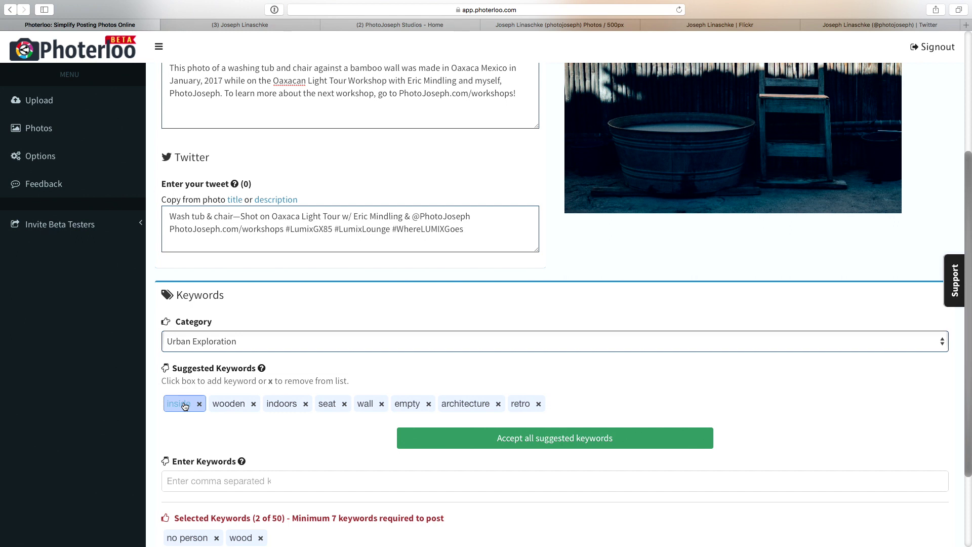
left_click(199, 404)
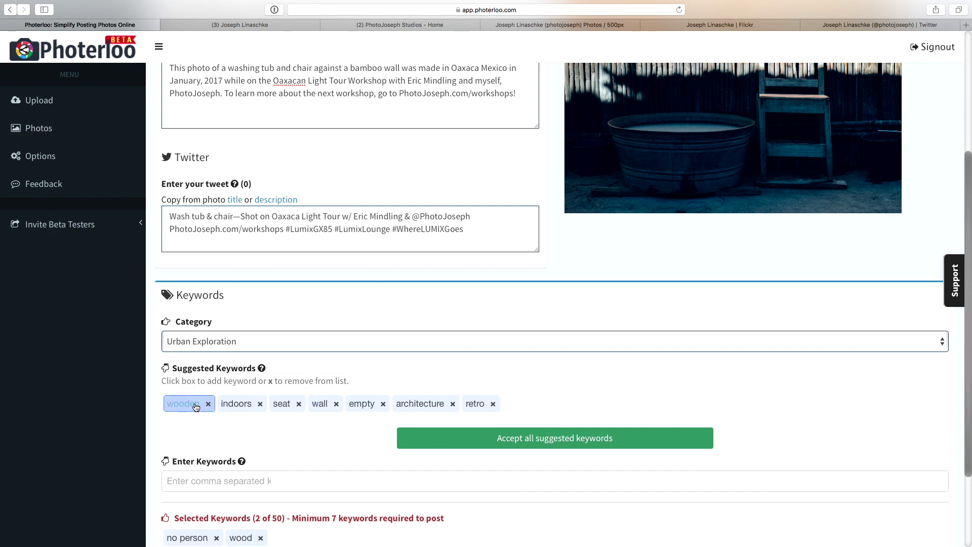
left_click(186, 406)
left_click(205, 403)
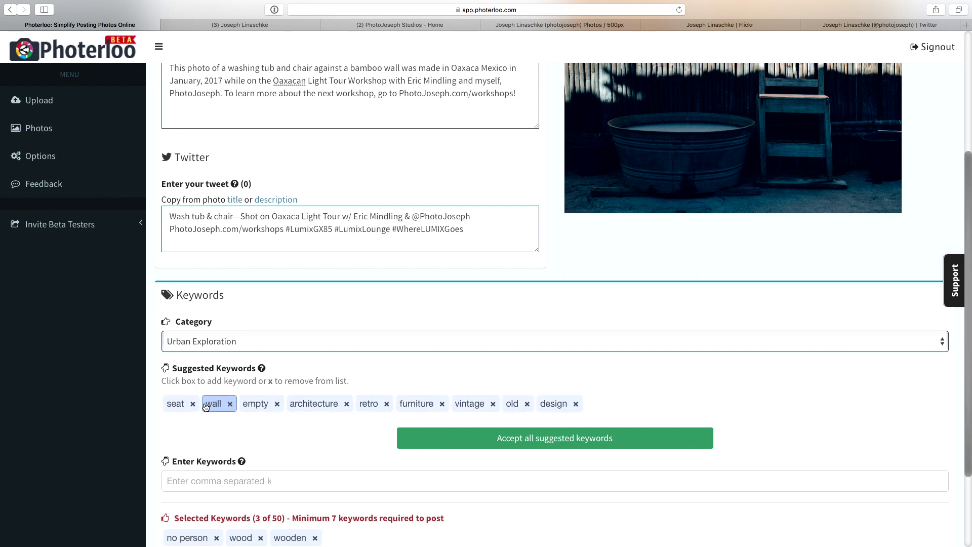
Add the suggested keywords seat, wall, empty, architecture, retro, furniture, vintage and old to the photo.
left_click(181, 405)
left_click(181, 405)
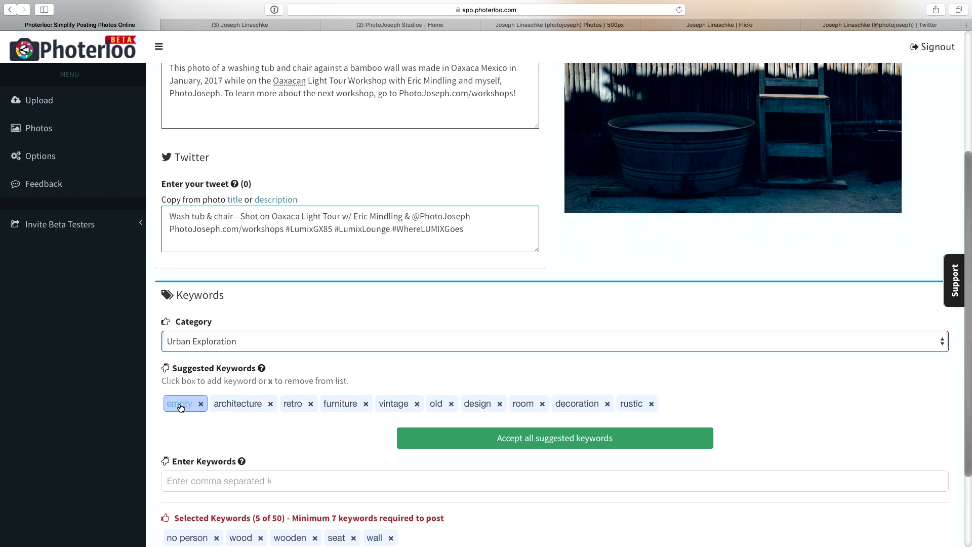
left_click(180, 406)
left_click(181, 406)
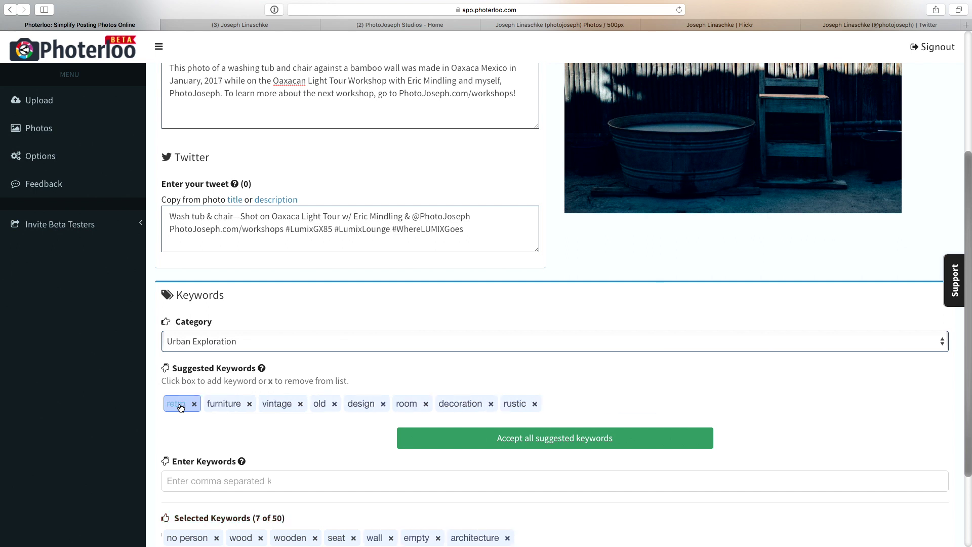
left_click(181, 405)
left_click(181, 405)
left_click(181, 405)
left_click(181, 405)
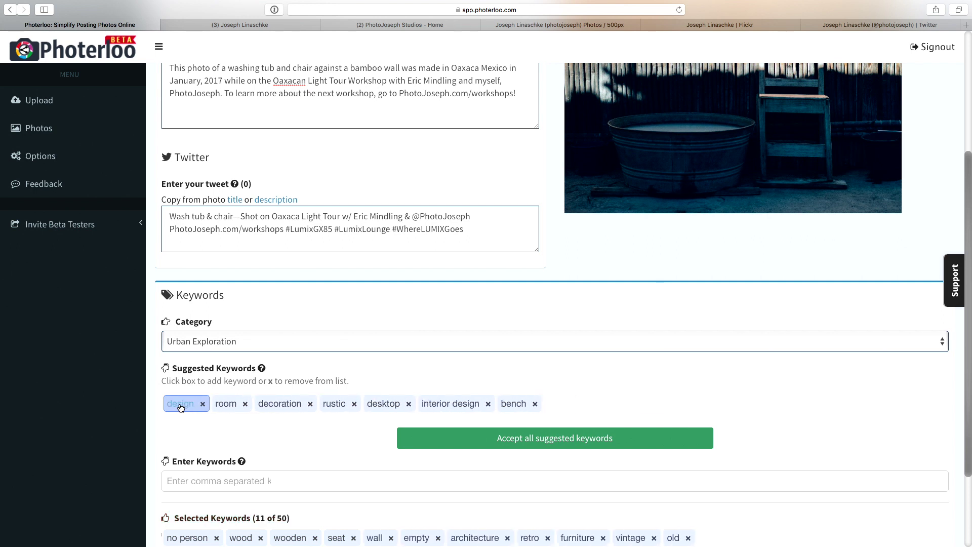
Add the suggested keywords design, room, decoration, rustic, desktop, interior design and bench, and activate the field for entering own keywords.
left_click(181, 406)
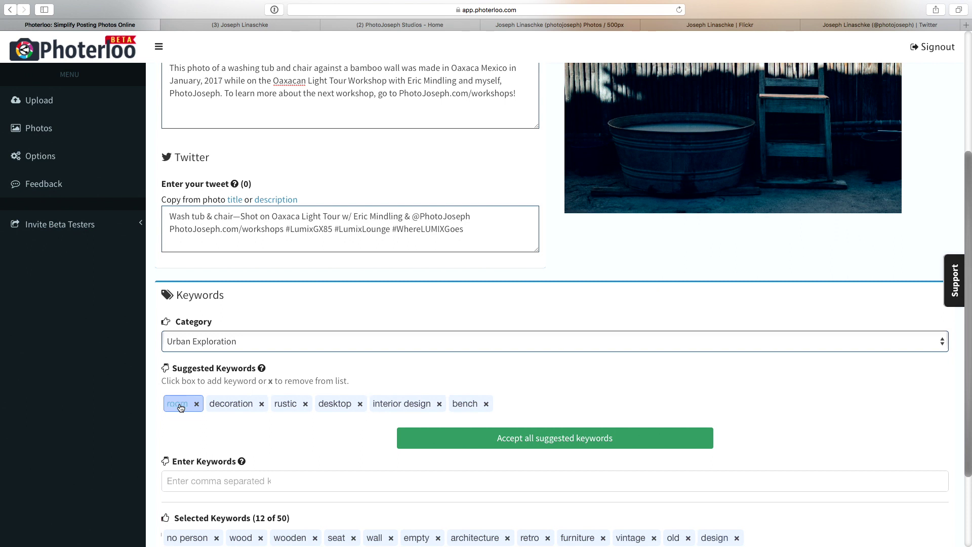
left_click(180, 405)
left_click(181, 405)
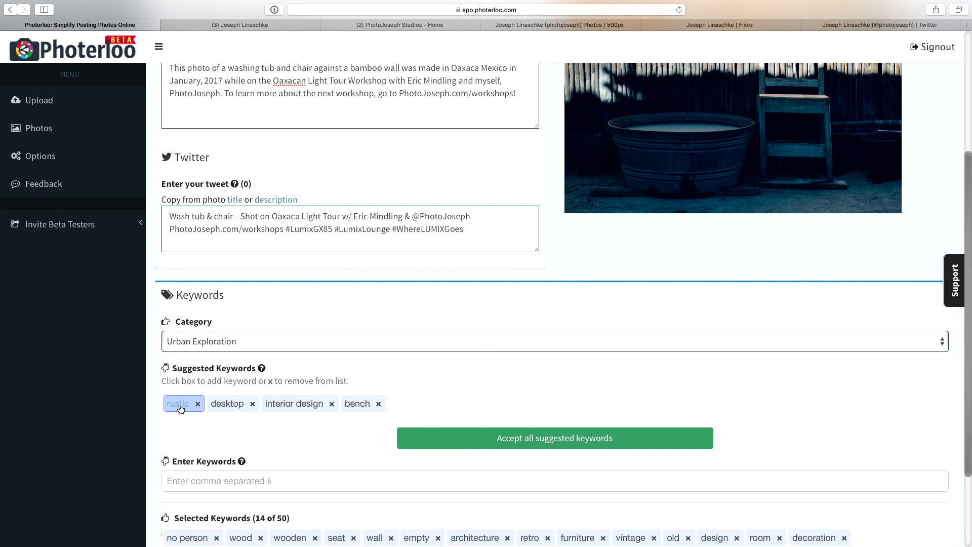
left_click(182, 405)
left_click(213, 409)
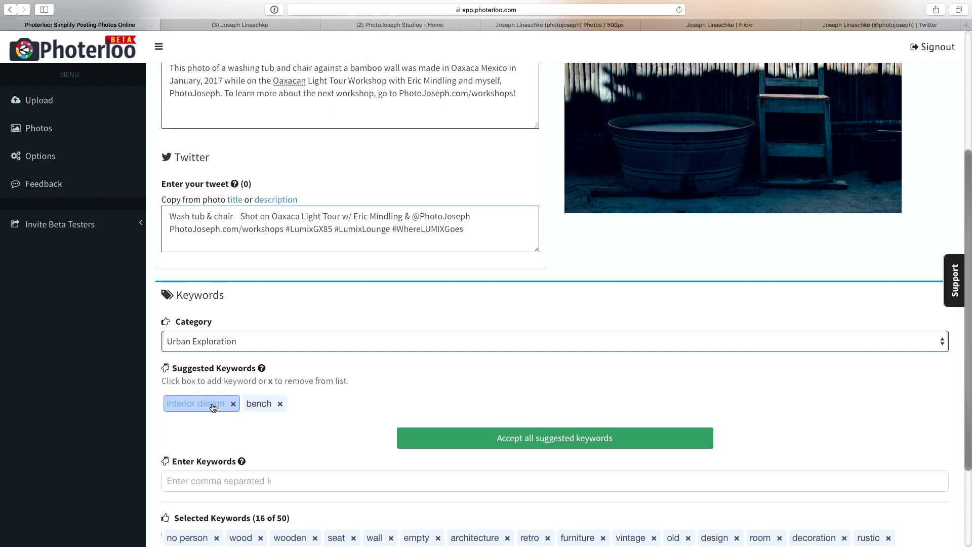
left_click(193, 408)
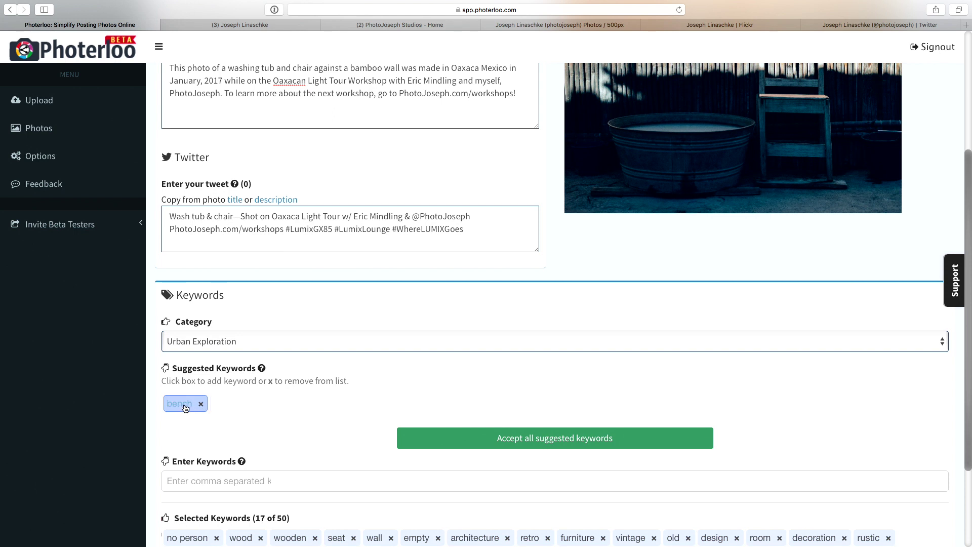
left_click(174, 408)
left_click(302, 422)
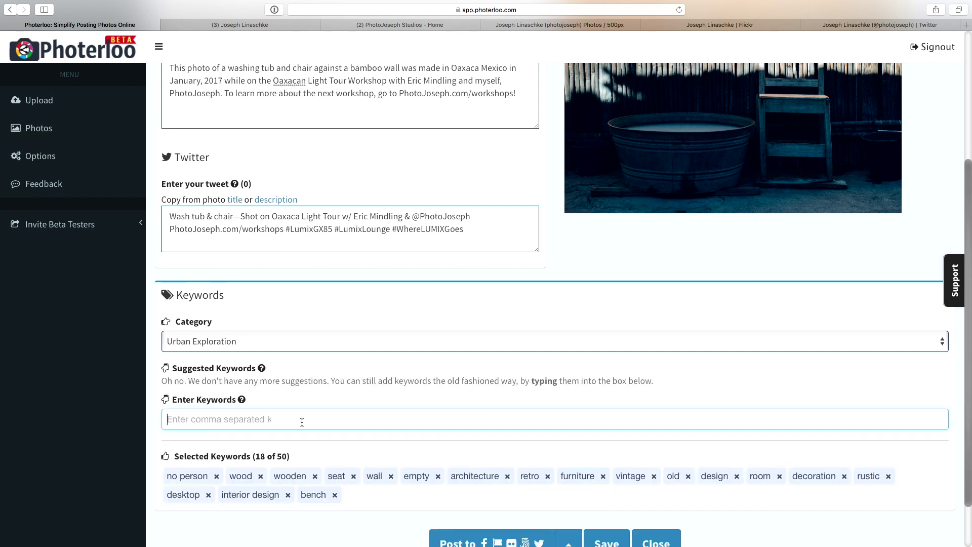
Add the own keywords oaxaca, mexico, washtub and tub to the photo.
type("oaxaca")
key("Return")
type("mexico")
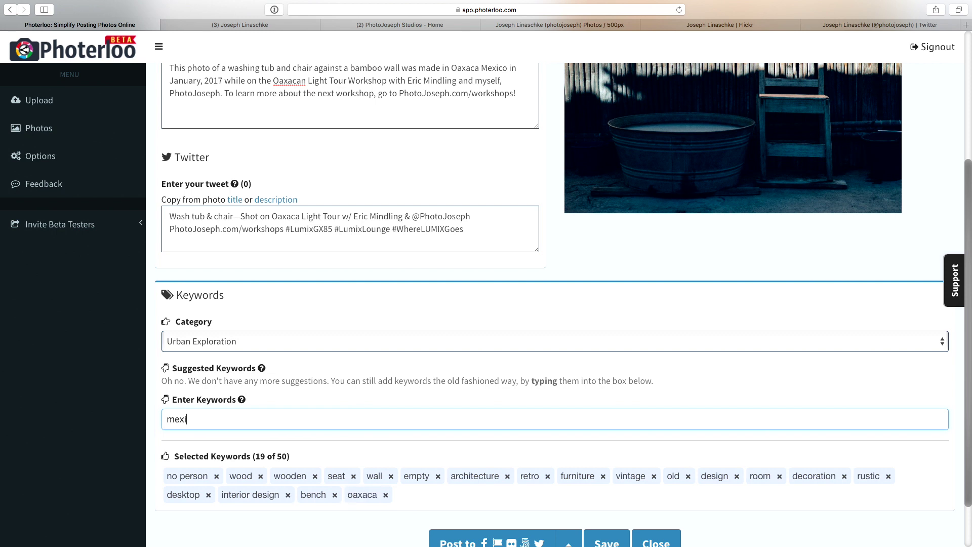
key("Return")
type("washtub")
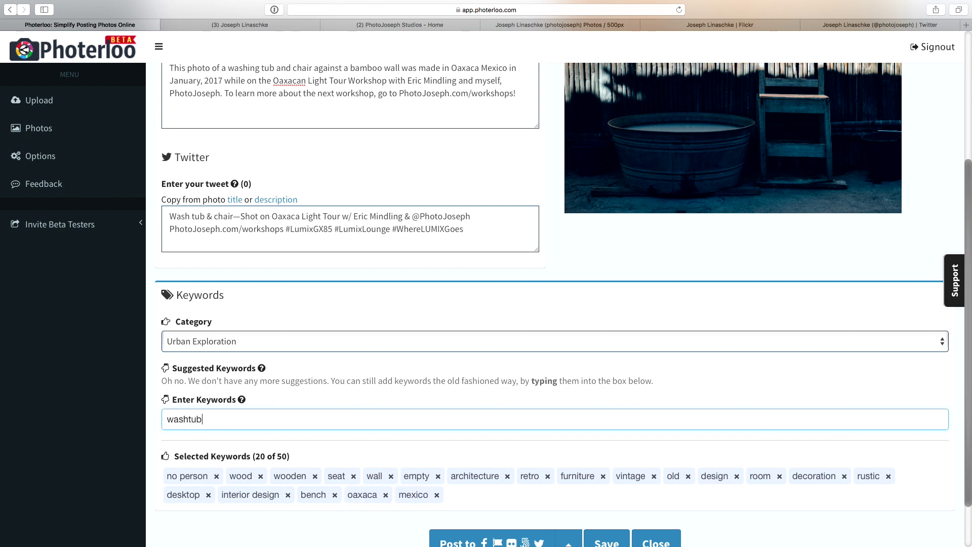
key("Return")
type("tub")
key("Return")
Add the keywords empty chair and water, and try to add the keyword empty a second time.
type("empty chair")
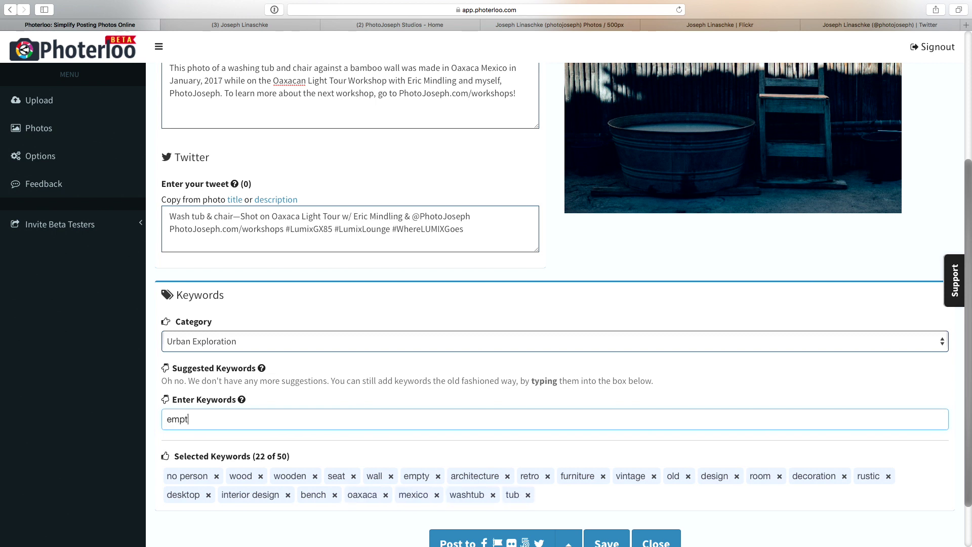
key("Return")
type("empty")
key("Return")
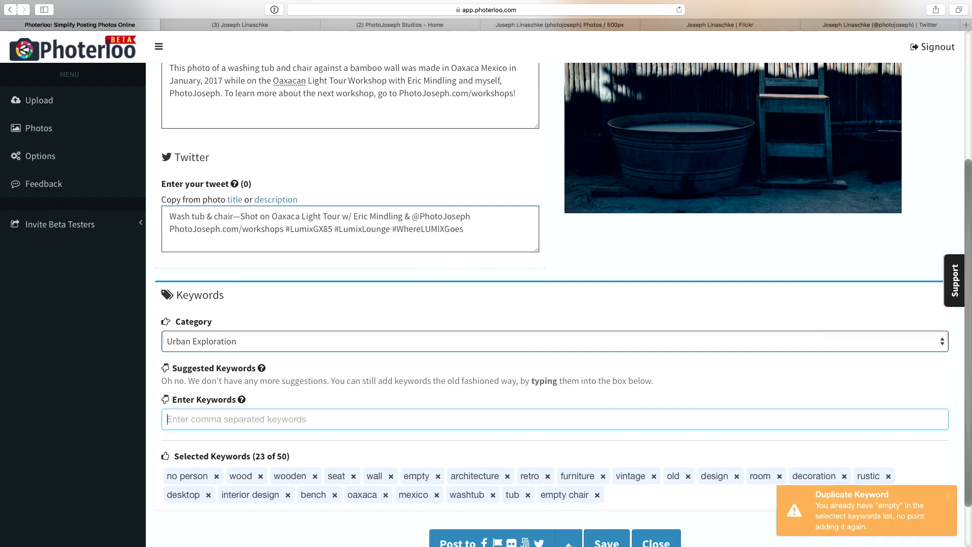
type("water")
key("Return")
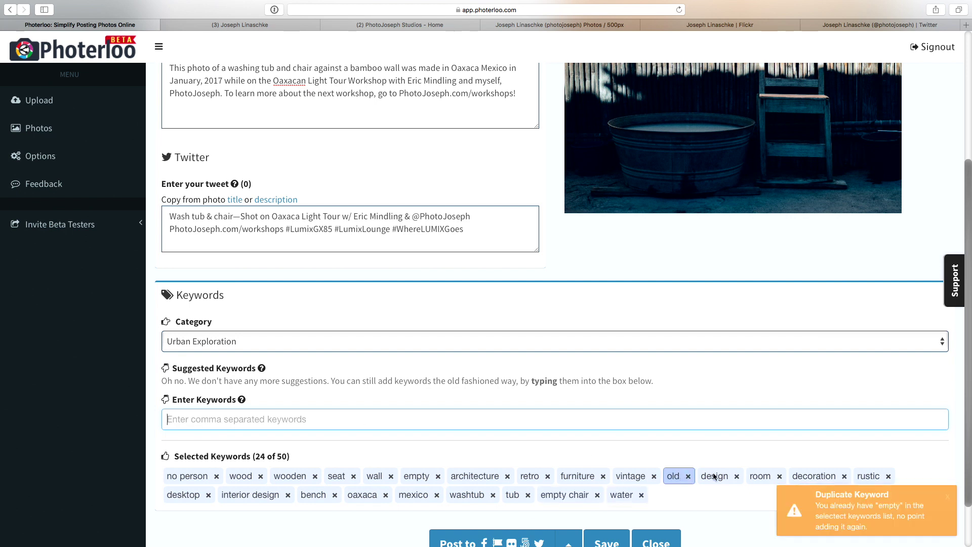
Try once more to add the already selected keyword empty.
scroll(767, 465, "down", 2)
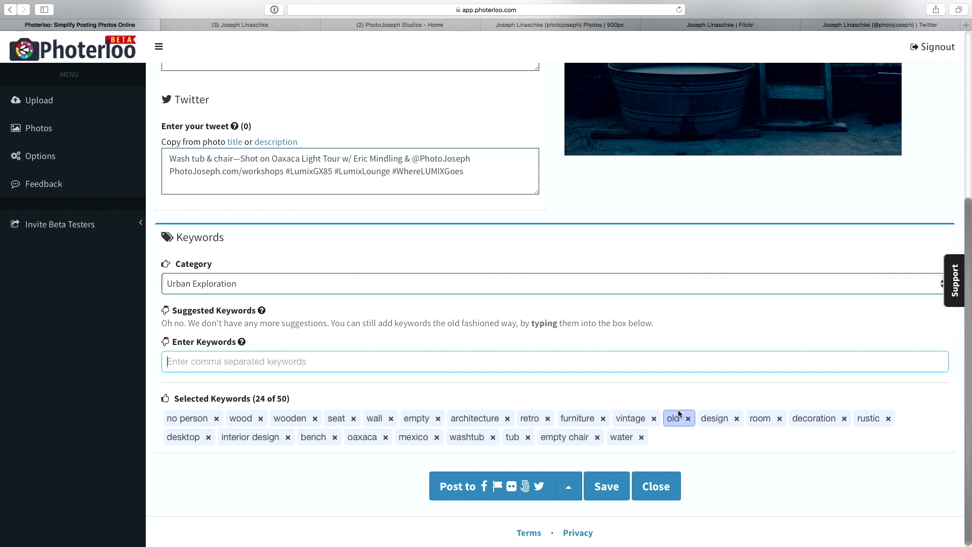
type("empty")
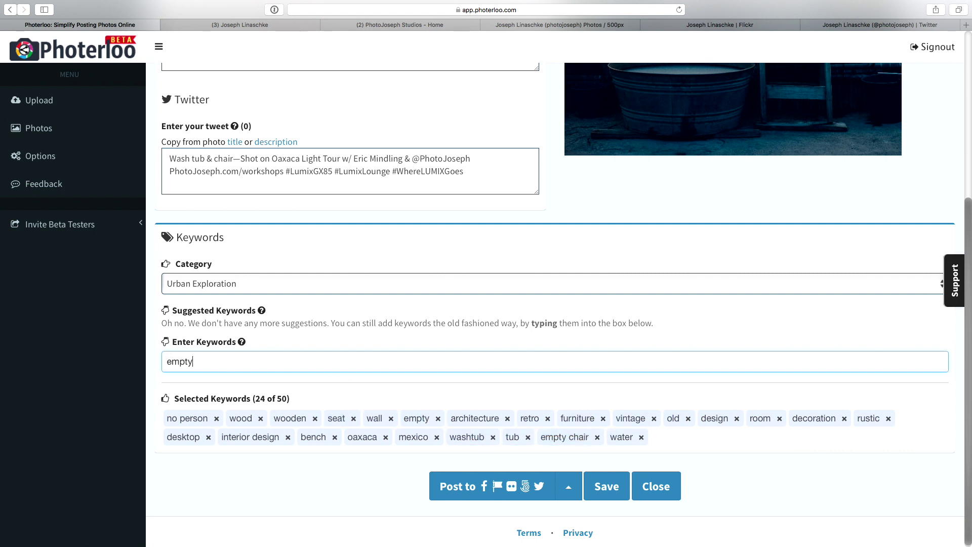
key("Return")
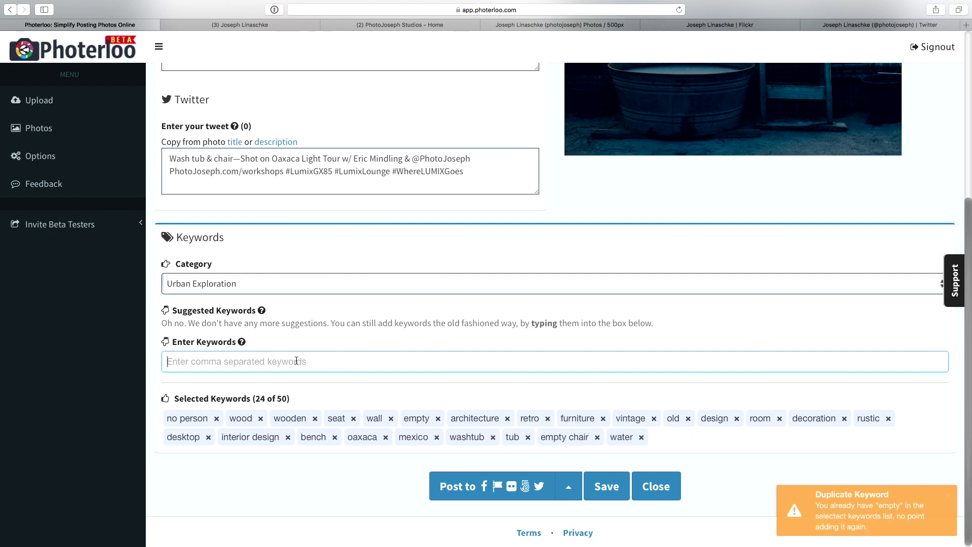
Exclude the Facebook page from the posting destinations and include it again.
scroll(296, 361, "down", 1)
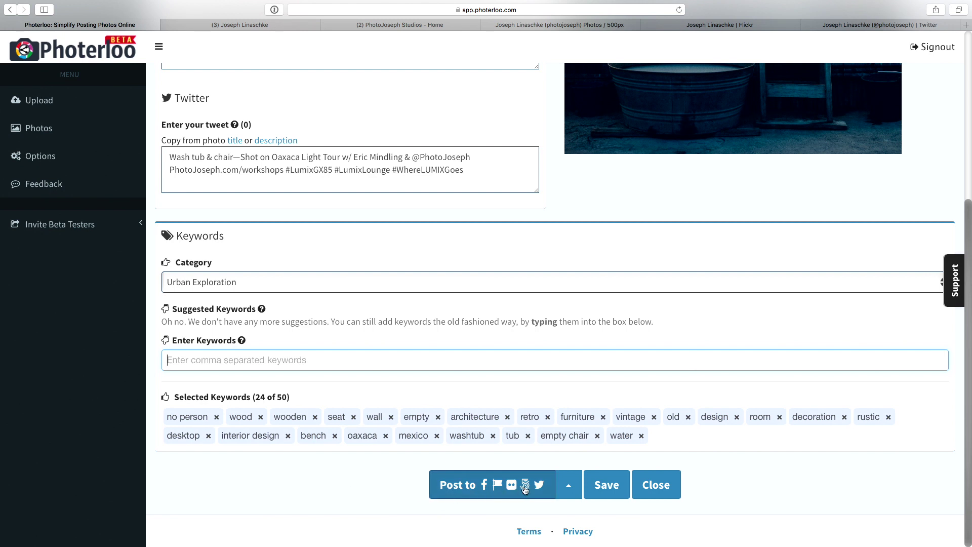
left_click(569, 487)
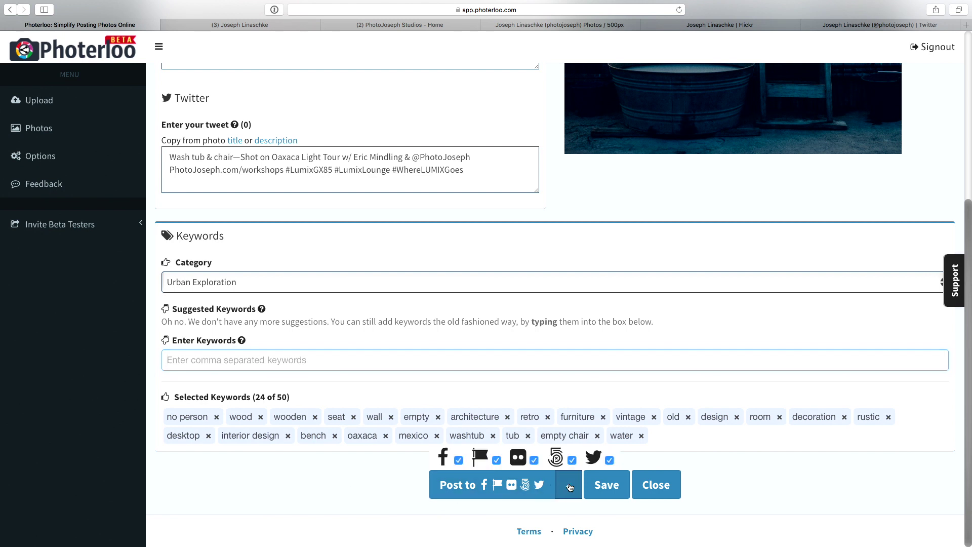
left_click(497, 460)
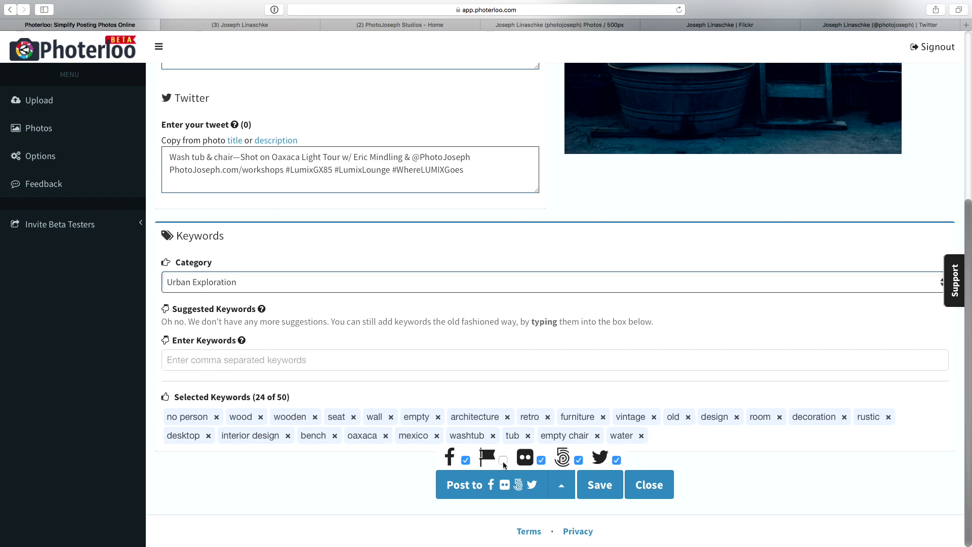
left_click(503, 461)
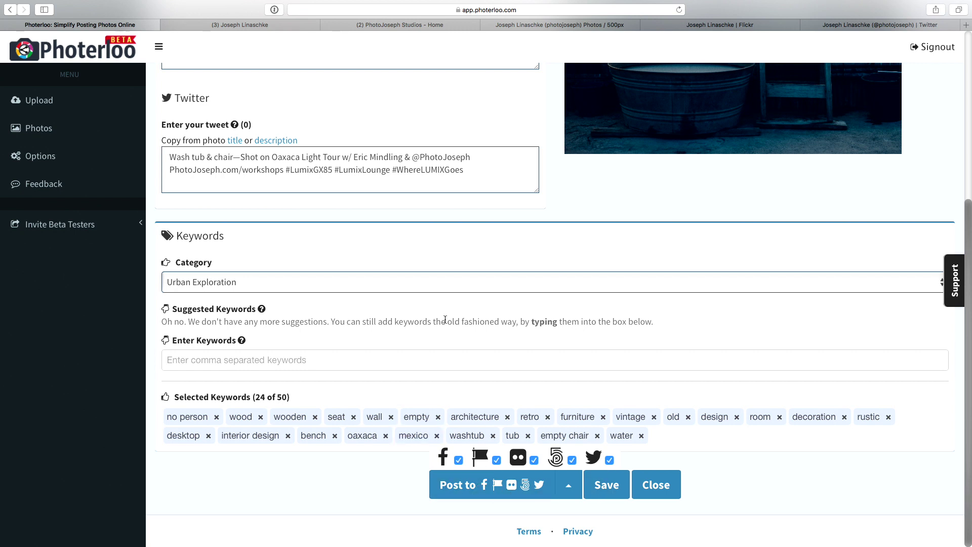
Append "(Trying out the new photerloo.com image uploading service)" to the photo description and post the photo to all five linked destinations.
scroll(445, 319, "up", 10)
left_click(399, 300)
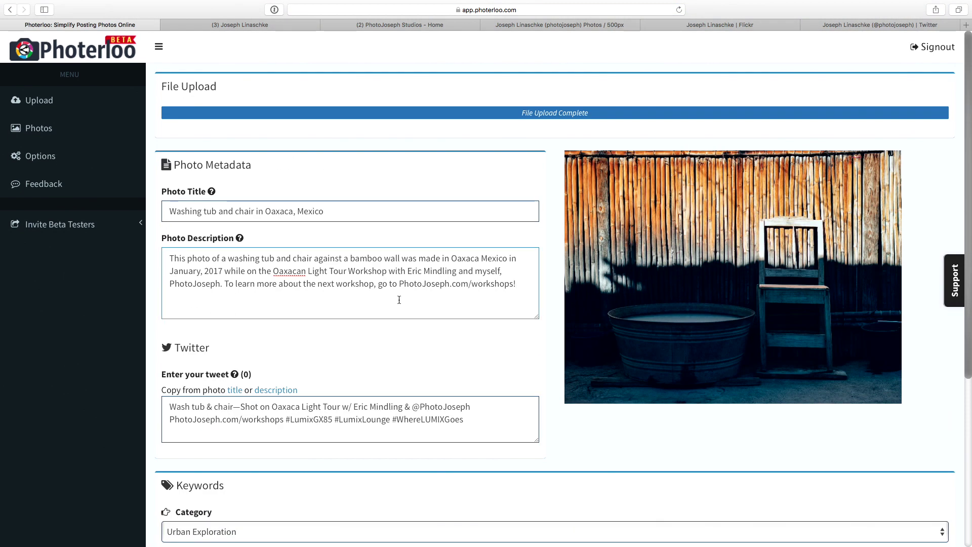
type("(Try")
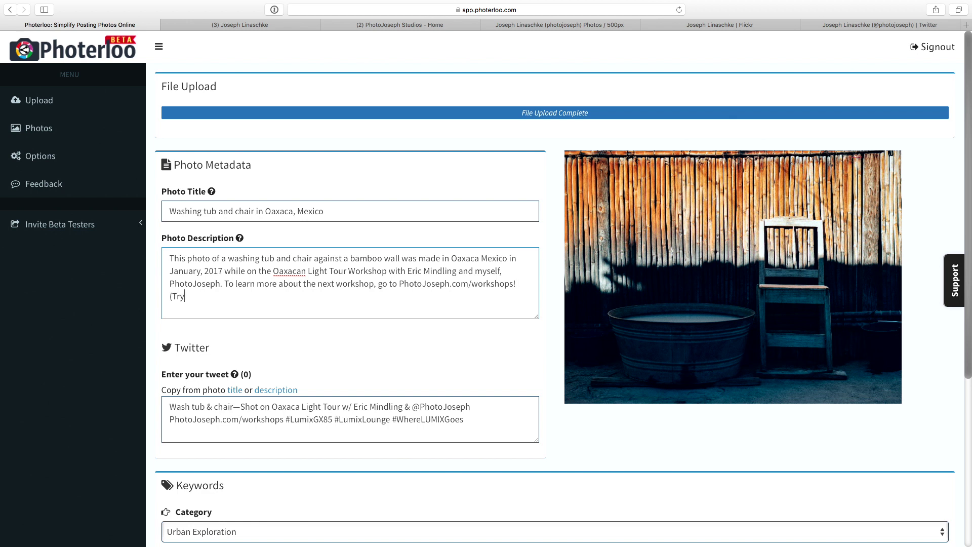
type("ing out the new photerloo.com image uploading service")
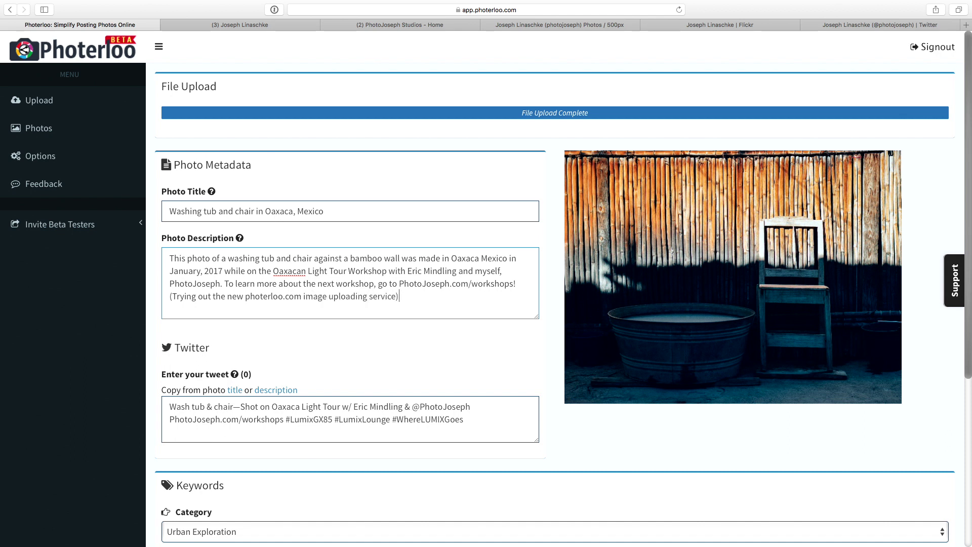
scroll(595, 405, "down", 5)
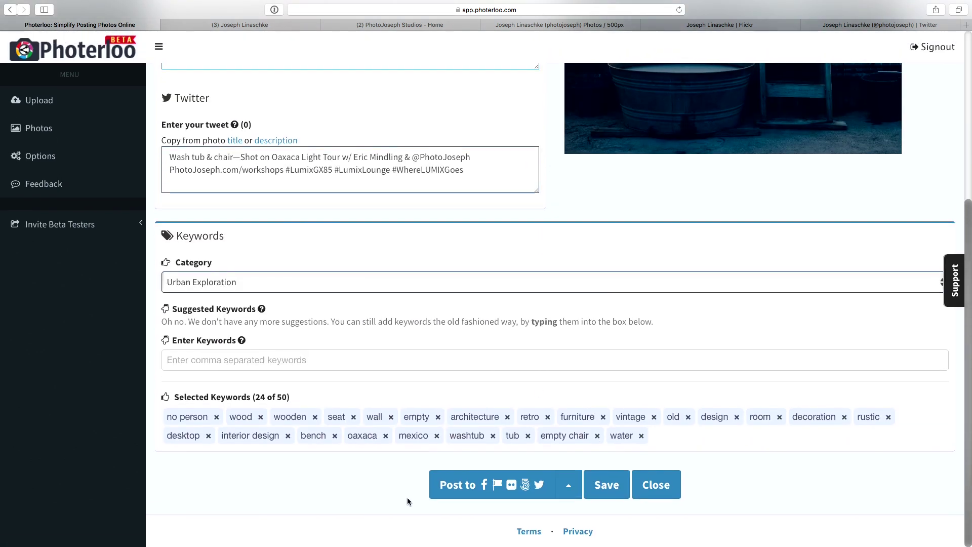
left_click(480, 498)
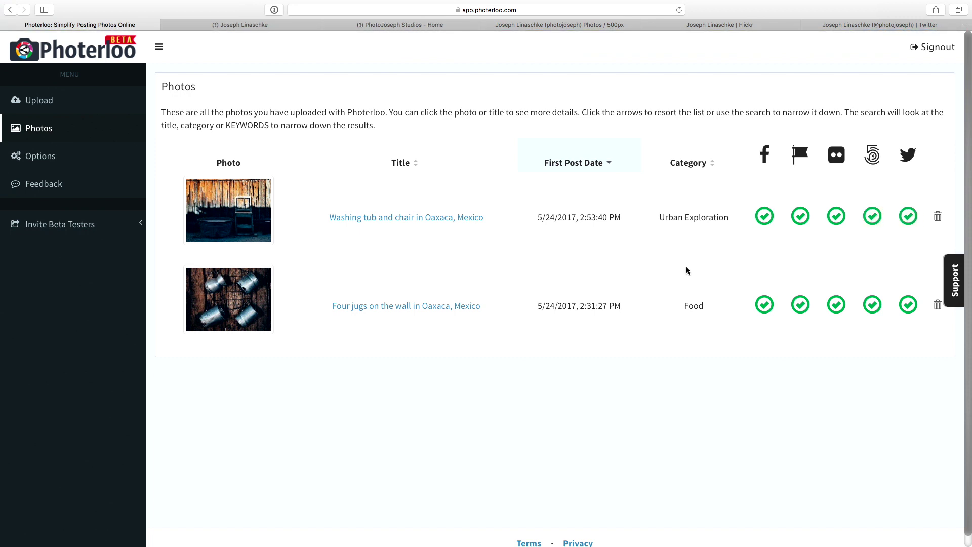
Switch to the Twitter profile, reload it and examine the newest tweet with the wash tub photo.
left_click(915, 26)
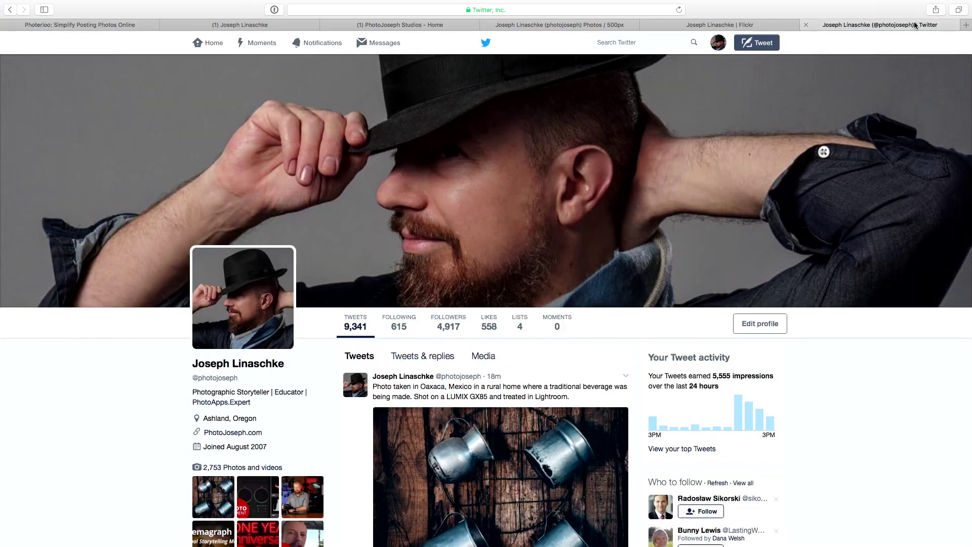
key("super+r")
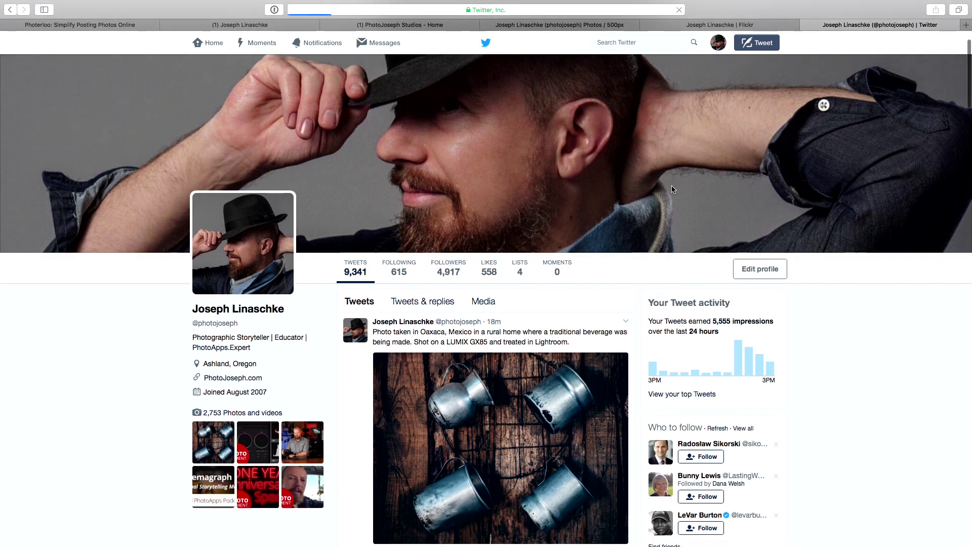
scroll(506, 269, "down", 3)
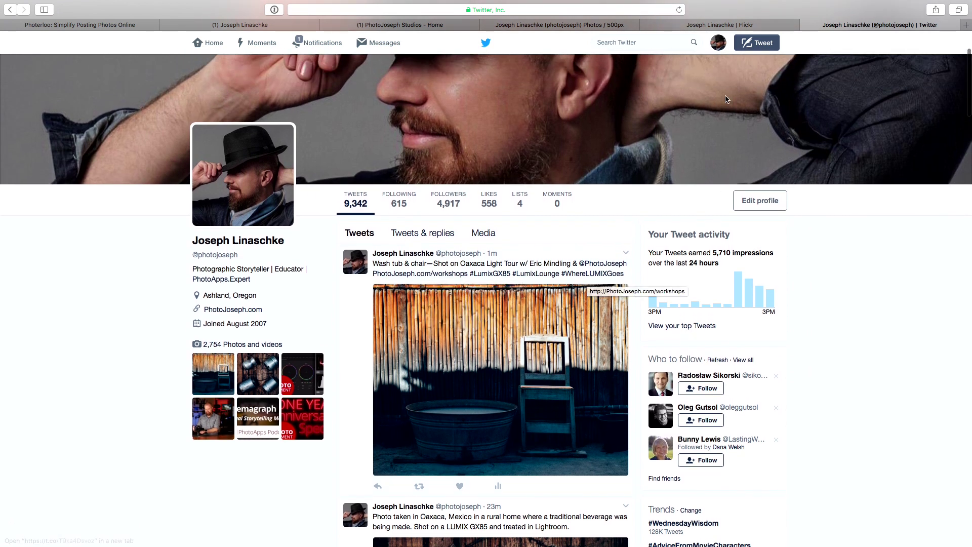
Open the washing tub photo on Flickr and examine its title, description and camera data.
left_click(730, 26)
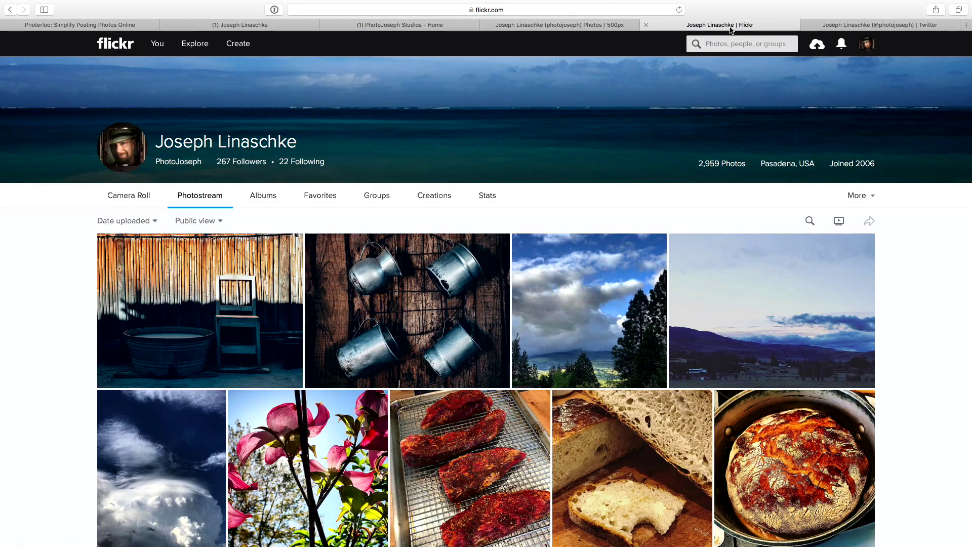
left_click(257, 294)
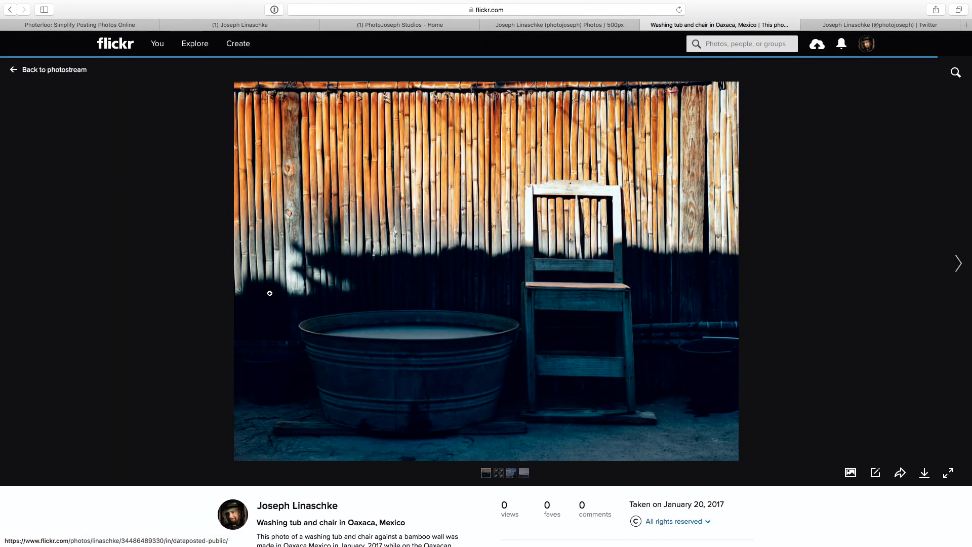
scroll(334, 317, "down", 5)
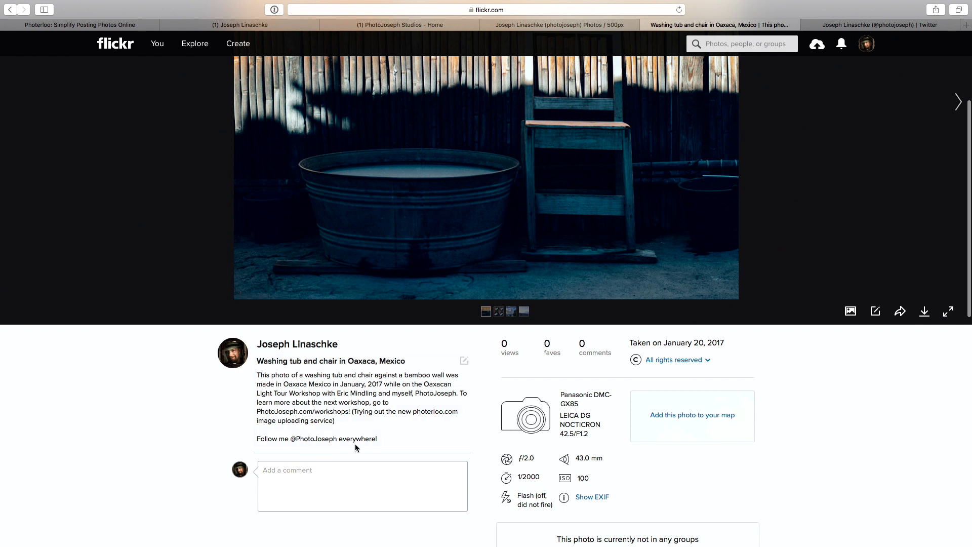
Check the post footer text in the Photerloo options and return to the photo on Flickr.
left_click(120, 26)
left_click(43, 161)
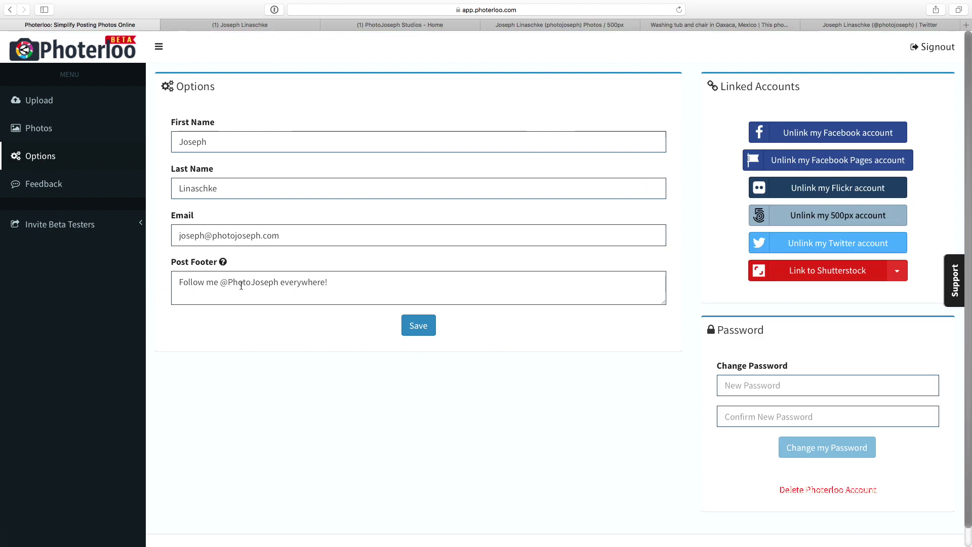
left_click(755, 24)
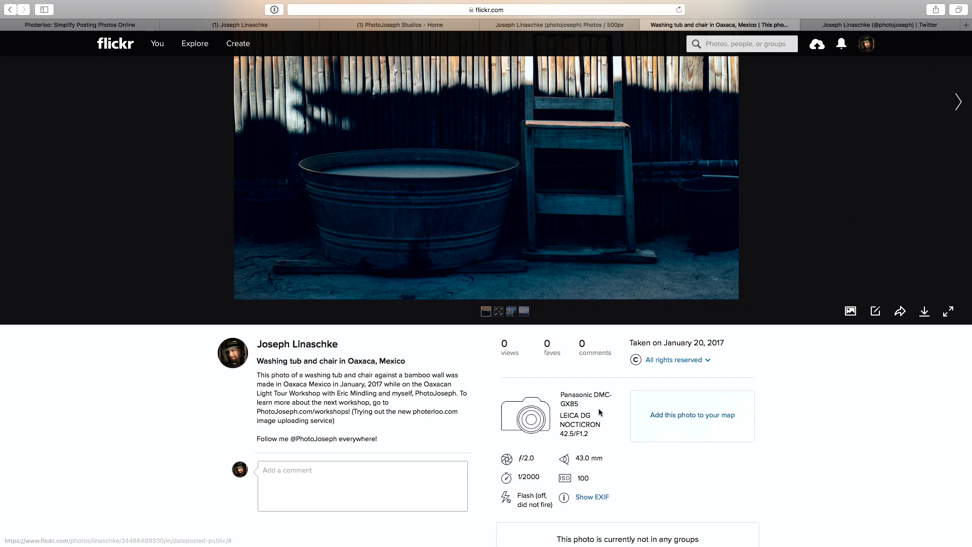
Open the washing tub photo on 500px and expand its description to read the full text.
left_click(613, 28)
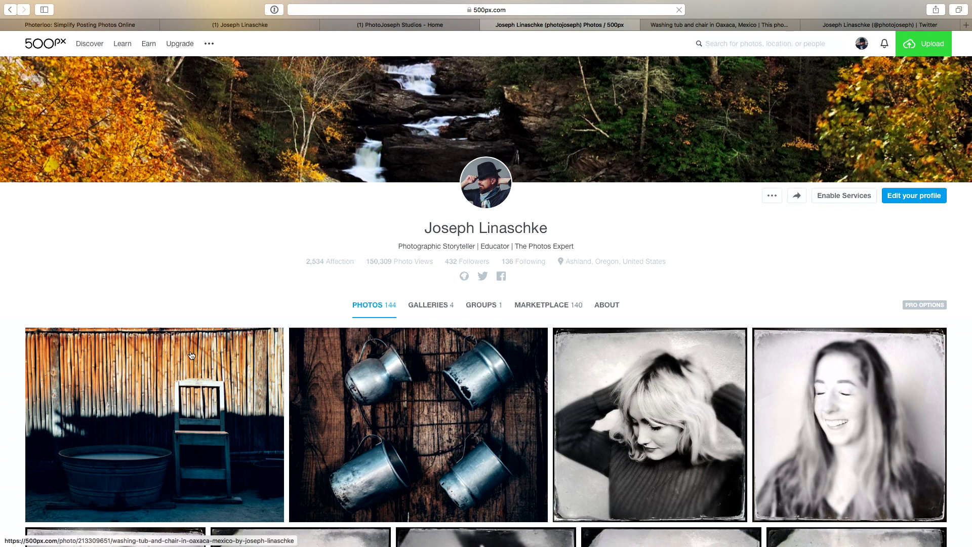
left_click(191, 355)
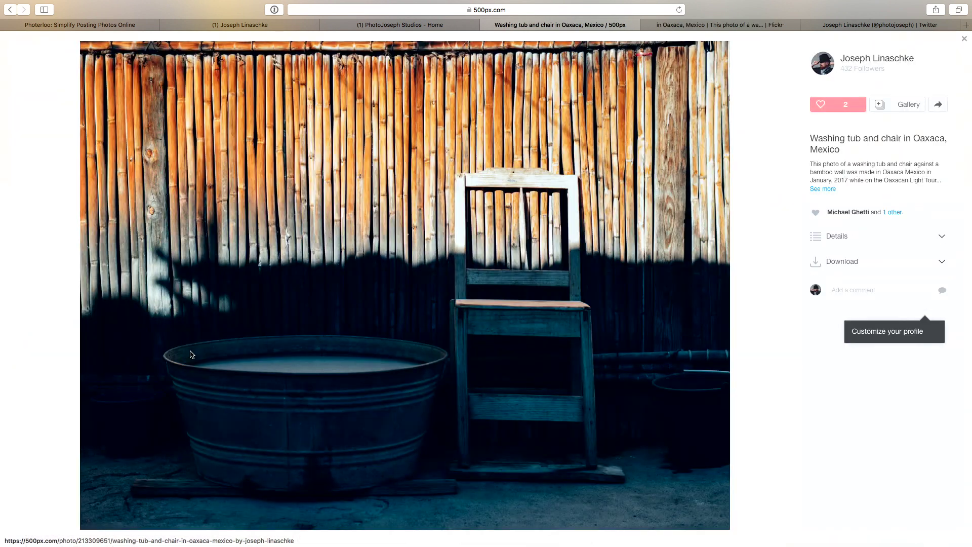
left_click(824, 190)
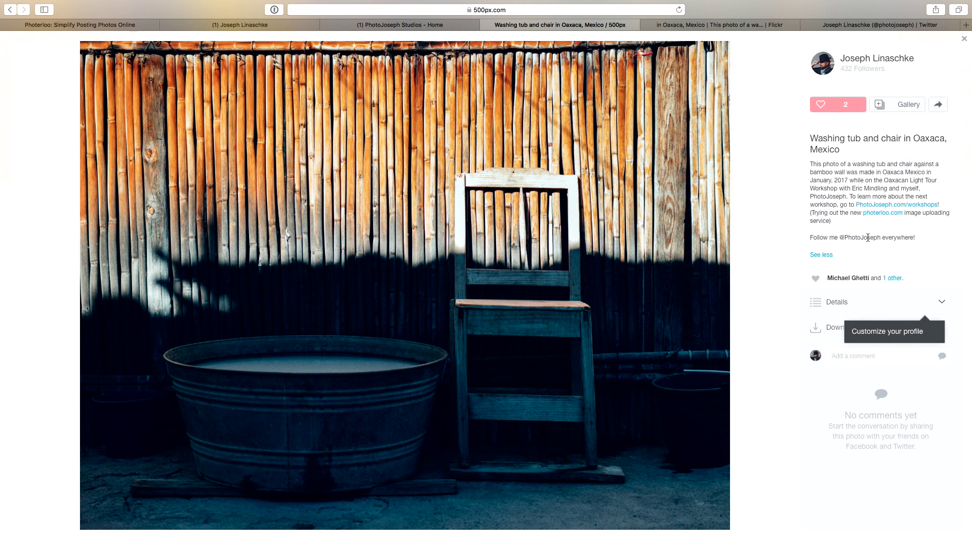
scroll(700, 287, "down", 3)
scroll(700, 286, "up", 3)
Return to the Photerloo photo list, examine the deletion prompt for the four jugs photo and dismiss it.
left_click(101, 29)
left_click(27, 126)
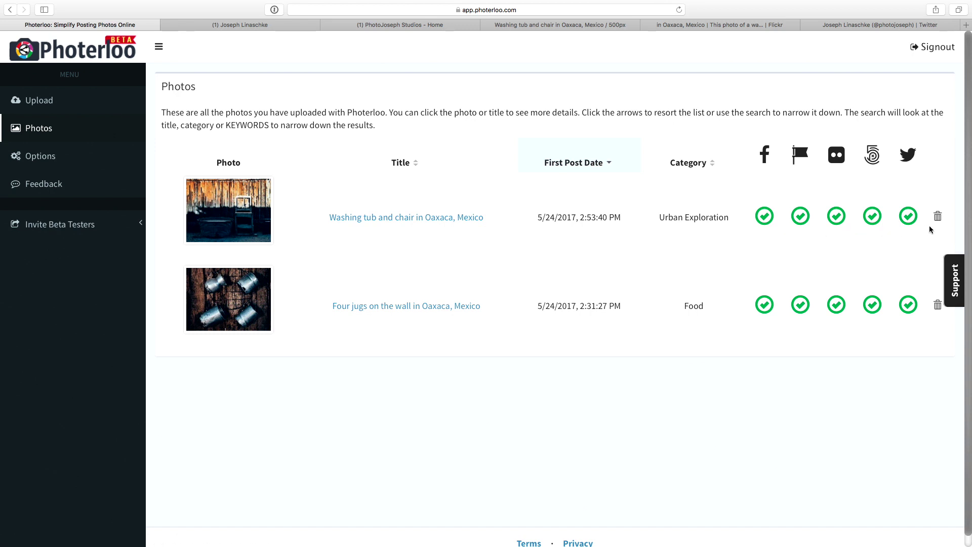
left_click(937, 306)
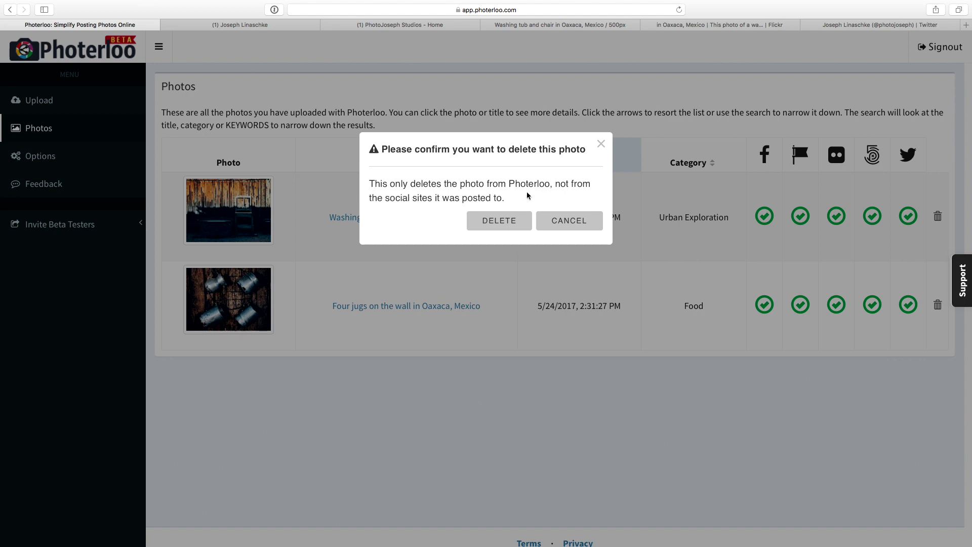
left_click(601, 145)
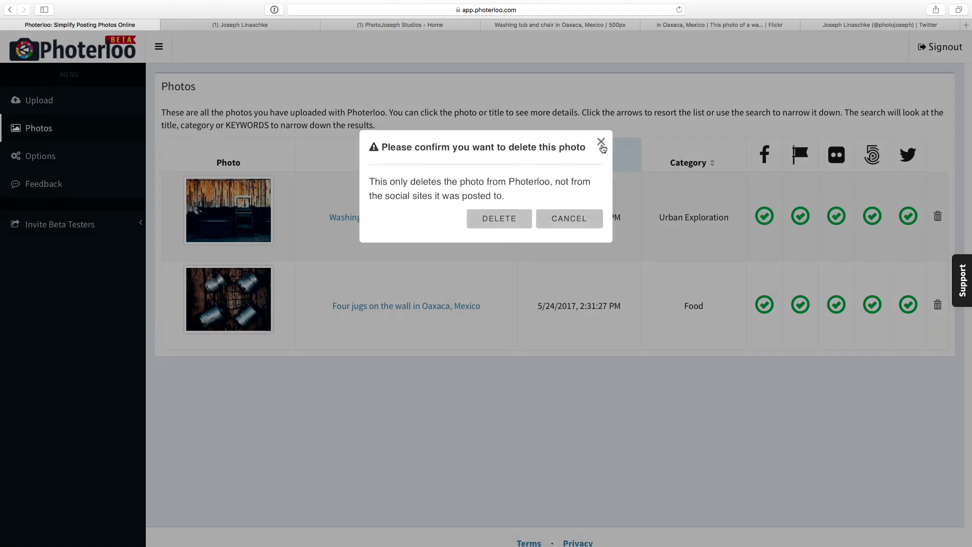